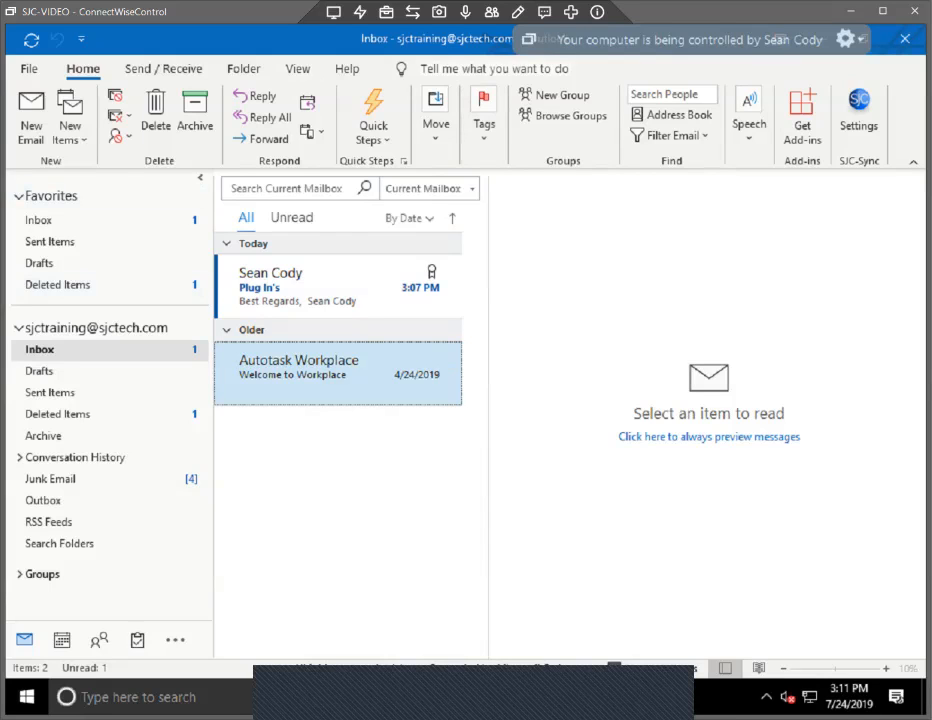
Check the SJC-Sync attachment options in a new blank email, and close the message.
left_click(31, 118)
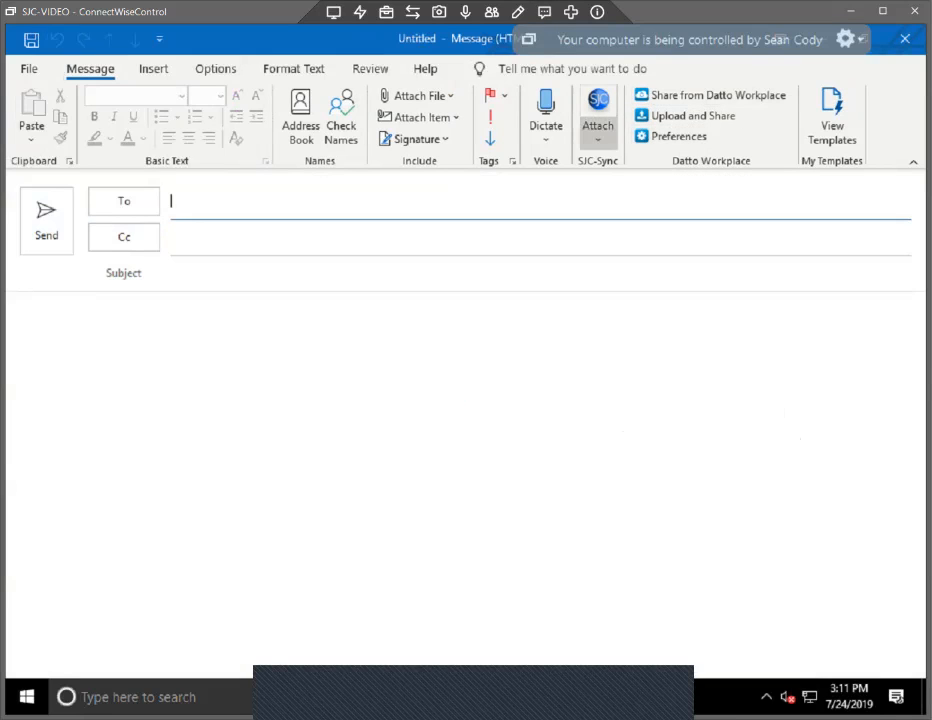
left_click(598, 118)
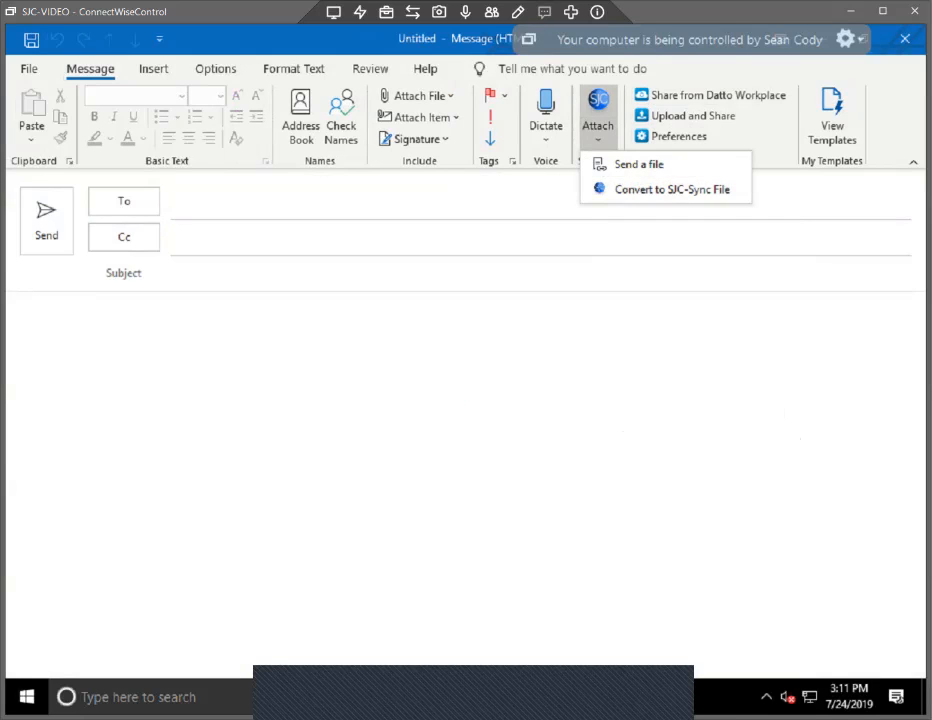
left_click(598, 118)
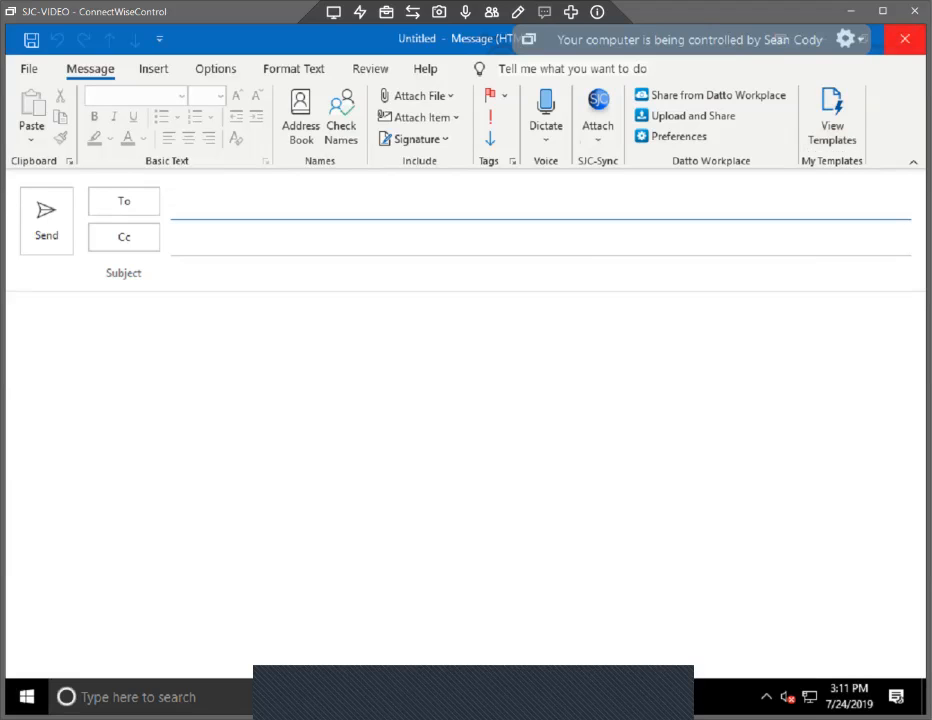
left_click(905, 39)
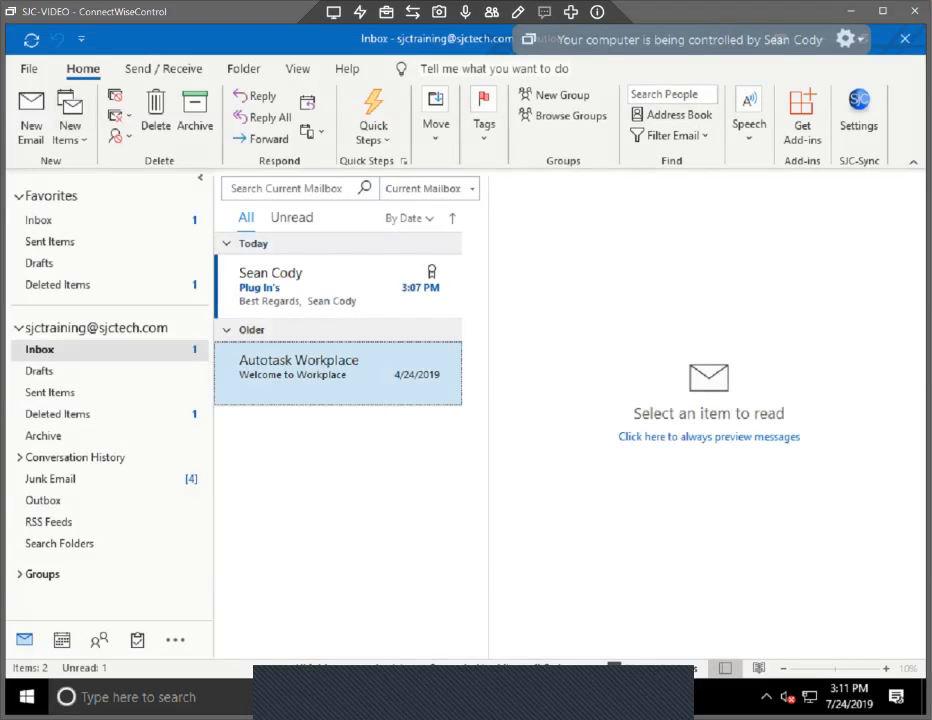
Disable the Datto Outlook Plugin and SJC-Sync for Outlook COM add-ins, and check a new blank email for their commands.
left_click(29, 69)
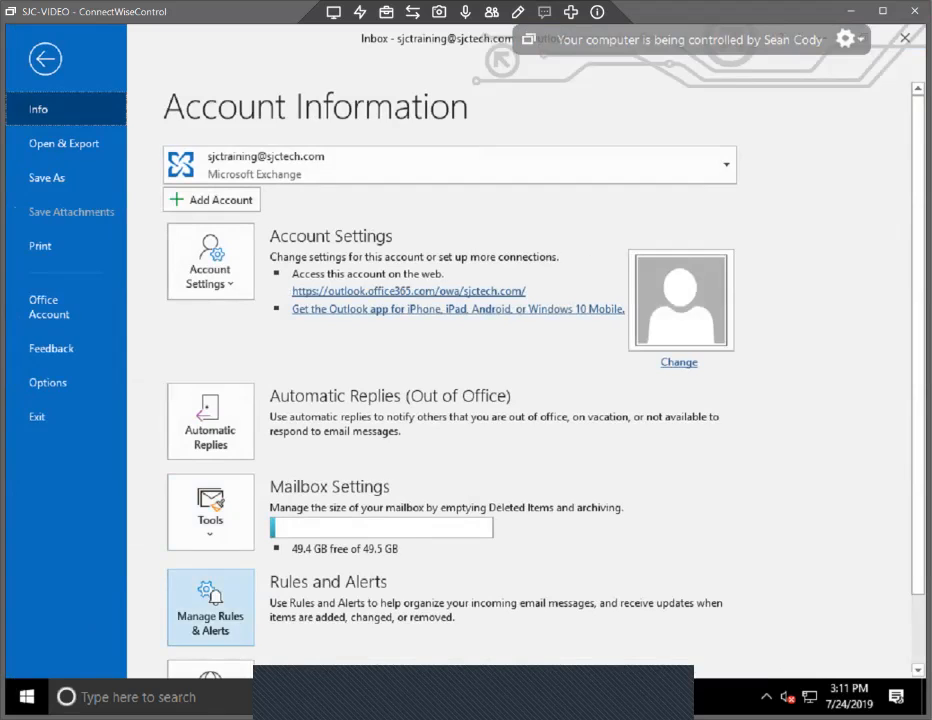
scroll(210, 610, "down", 1)
left_click(47, 300)
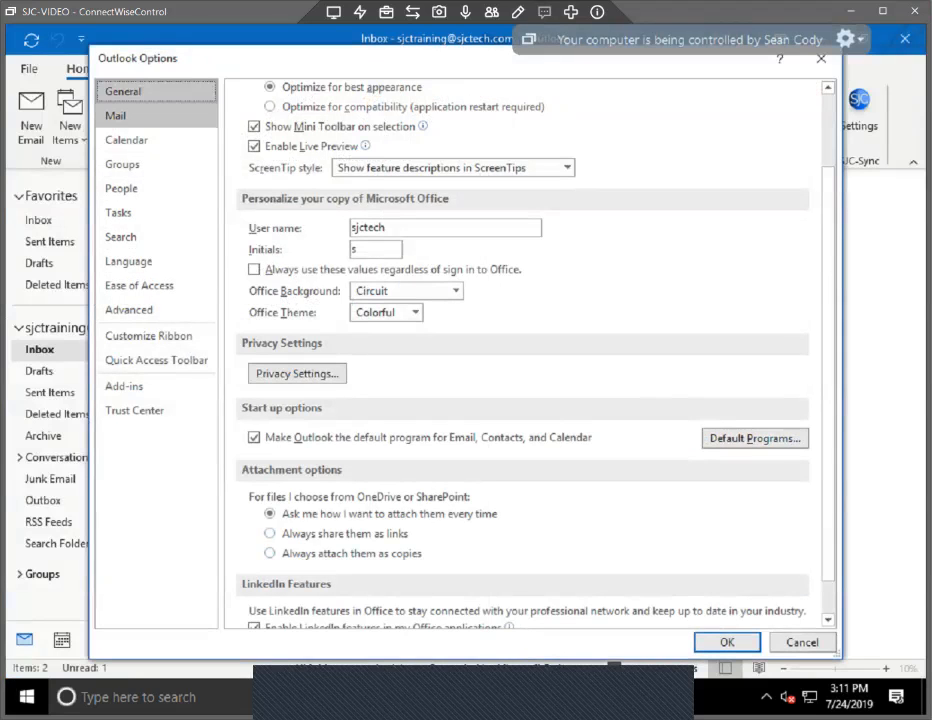
left_click(124, 386)
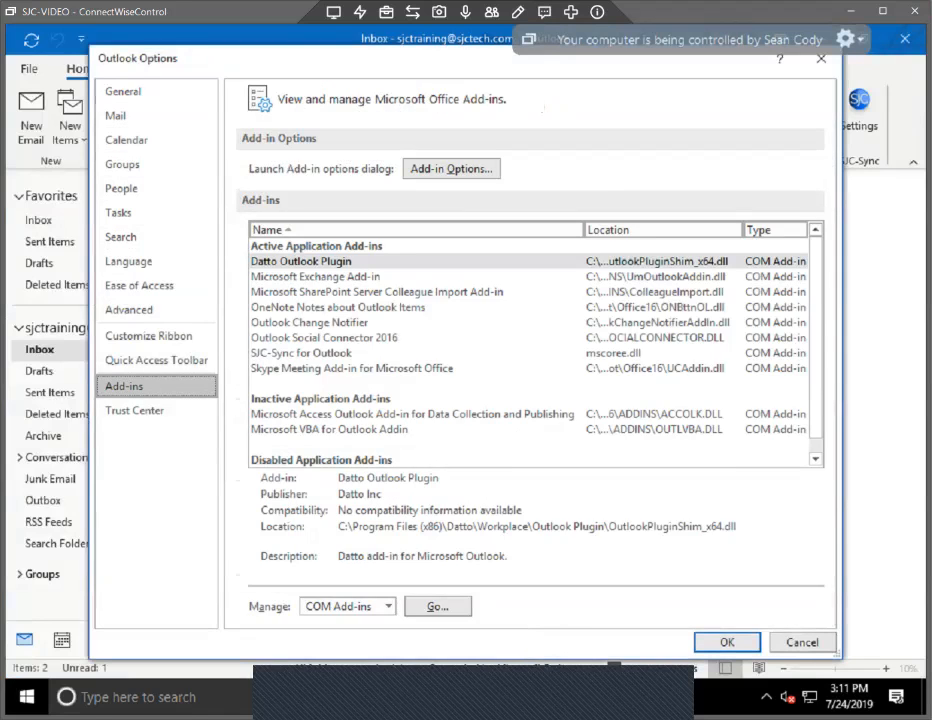
left_click(437, 606)
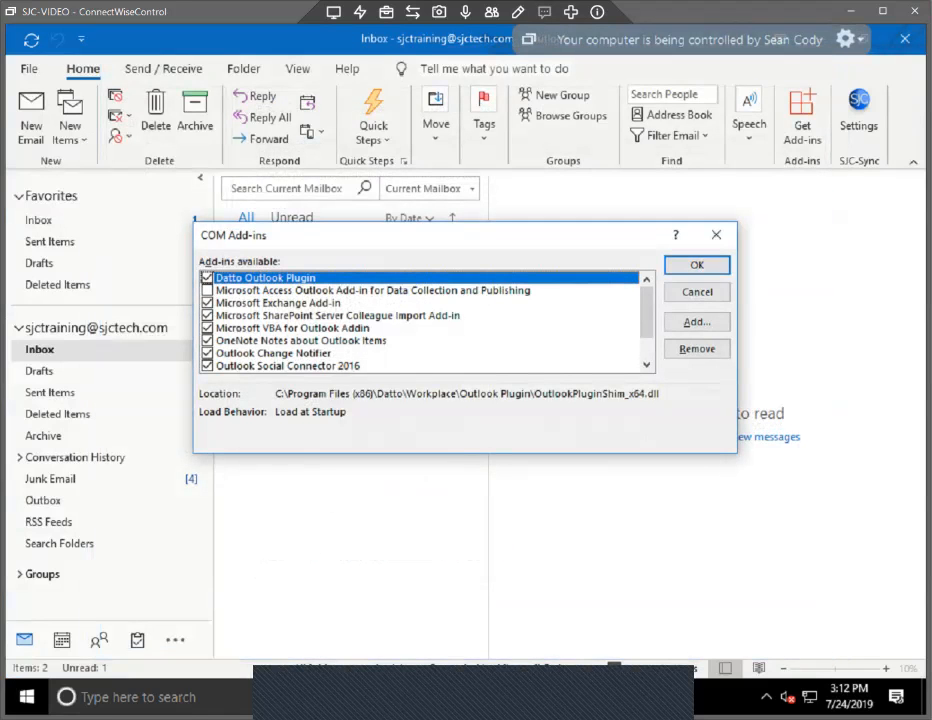
left_click(207, 278)
scroll(207, 300, "down", 1)
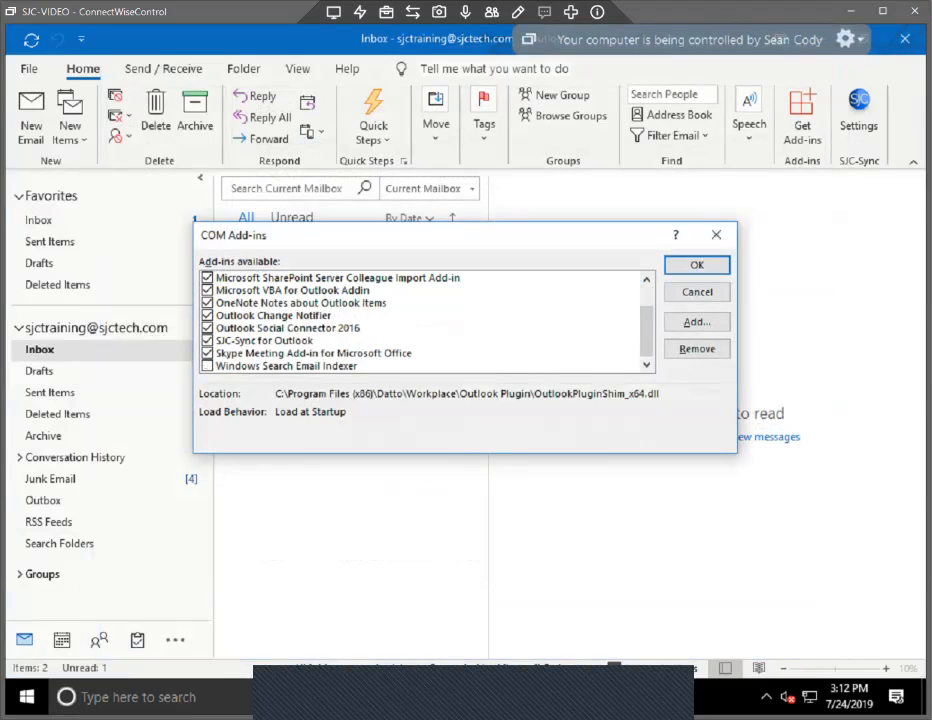
left_click(207, 341)
key("Return")
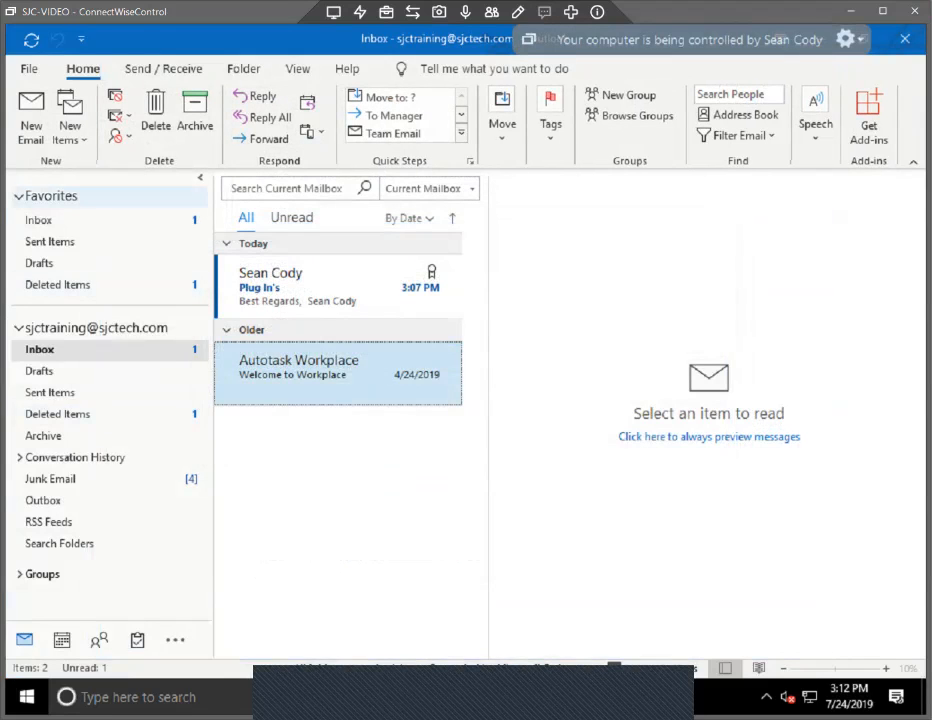
left_click(31, 112)
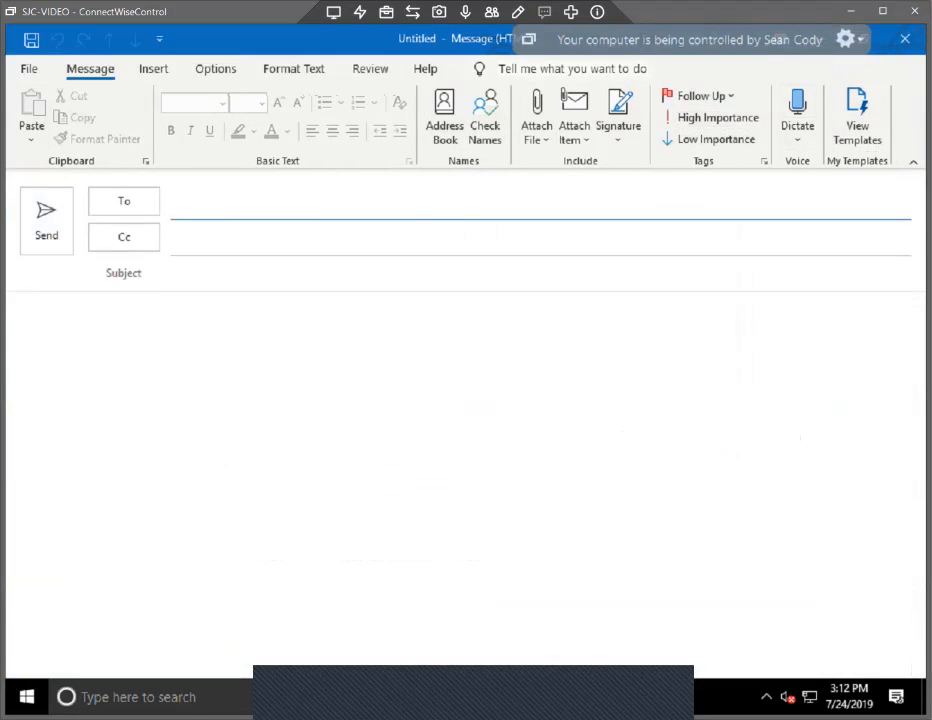
left_click(905, 38)
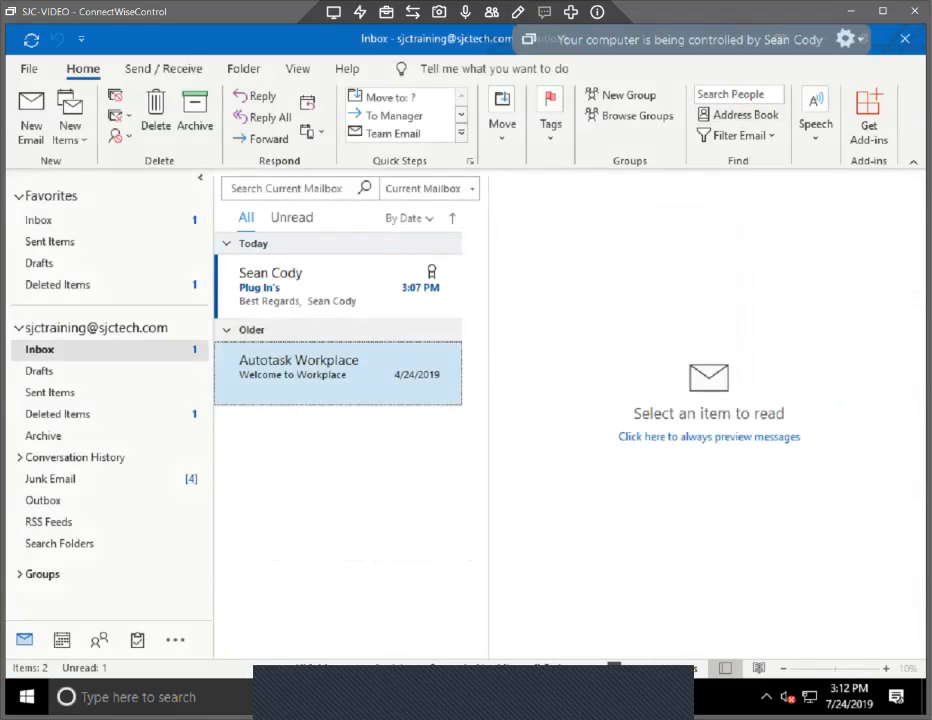
Review the Outlook plugin and SmartBadge settings in the Datto Workplace Desktop preferences, and close them without changes.
left_click(766, 697)
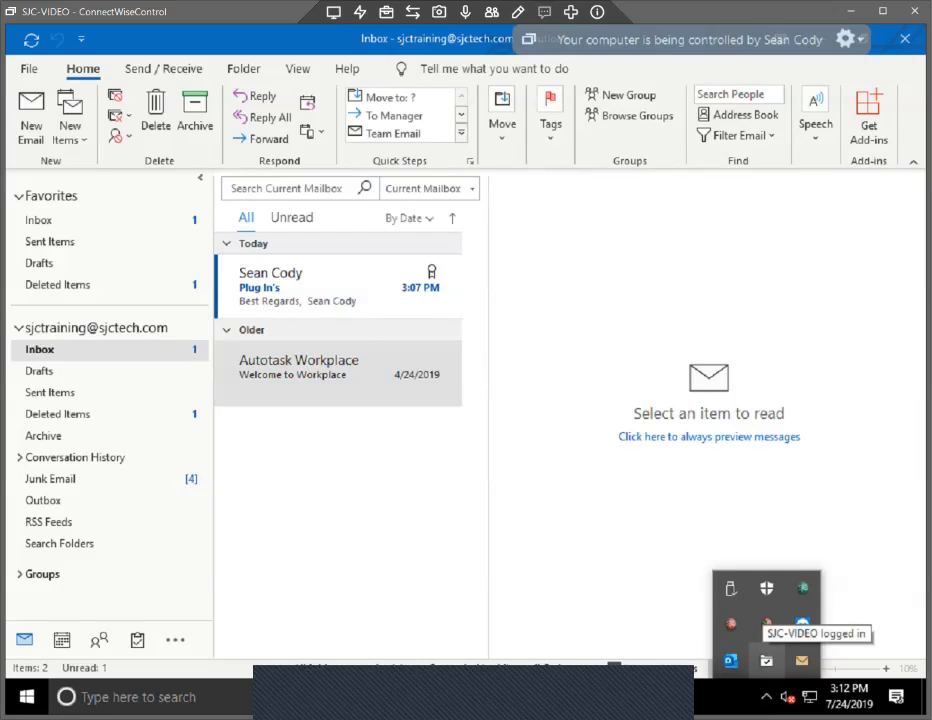
right_click(766, 660)
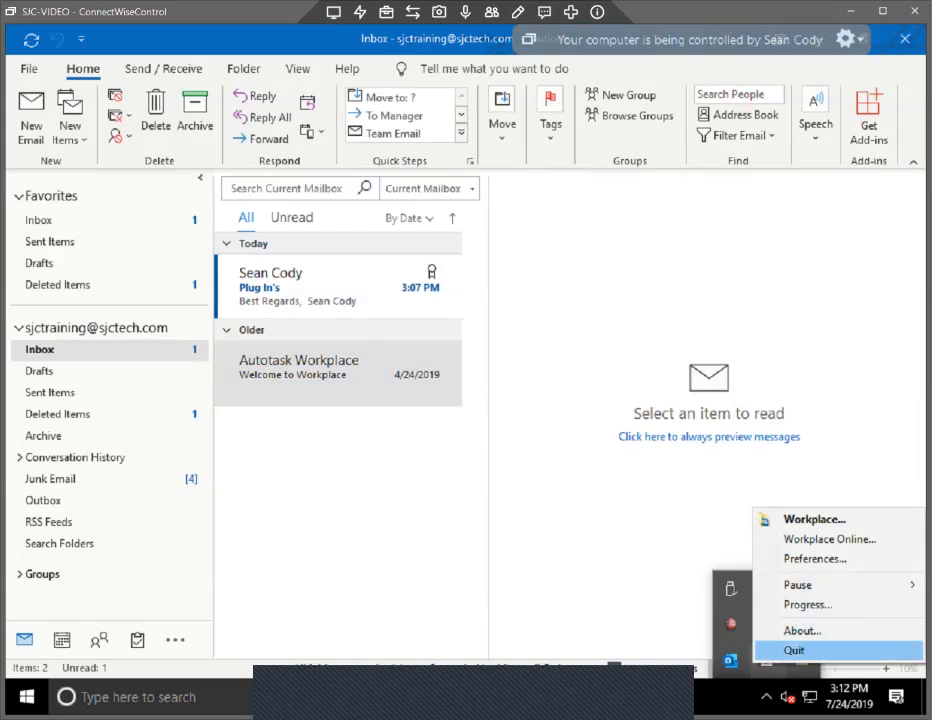
left_click(815, 559)
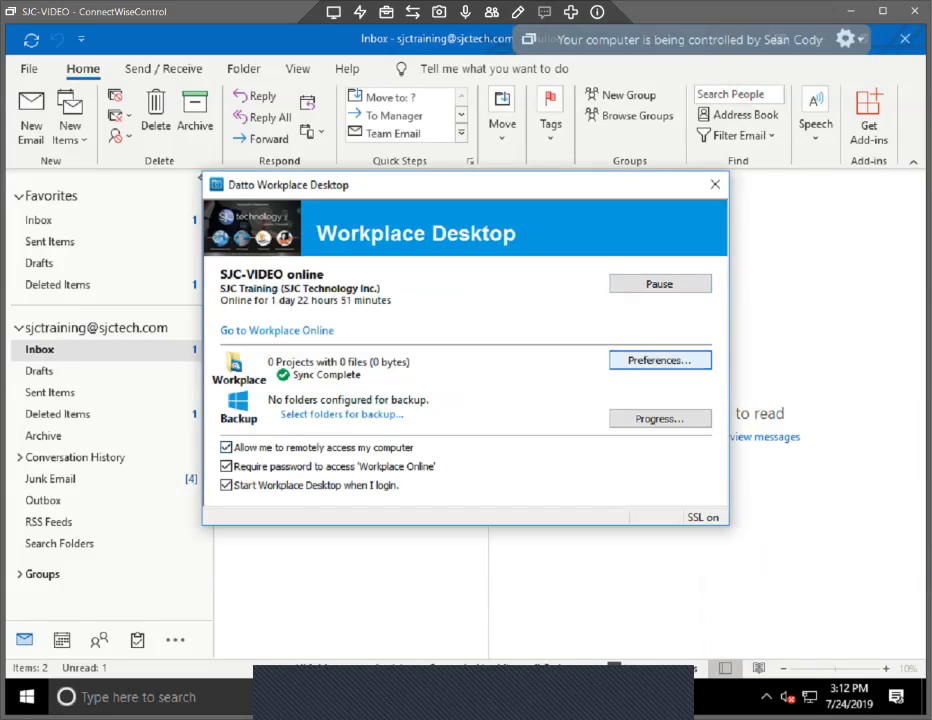
left_click(659, 360)
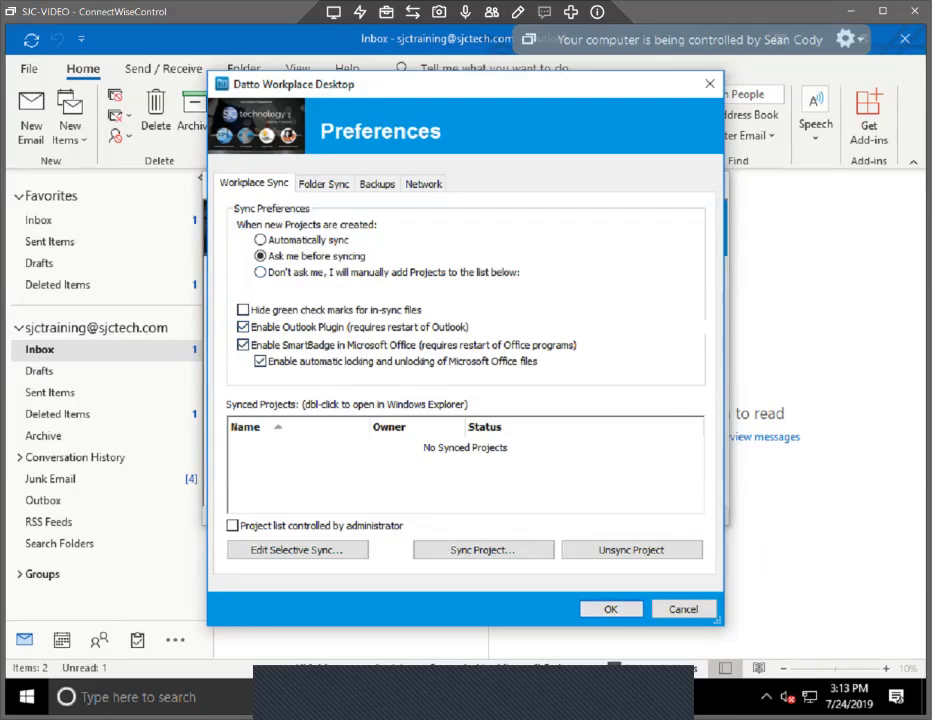
key("Escape")
left_click(715, 184)
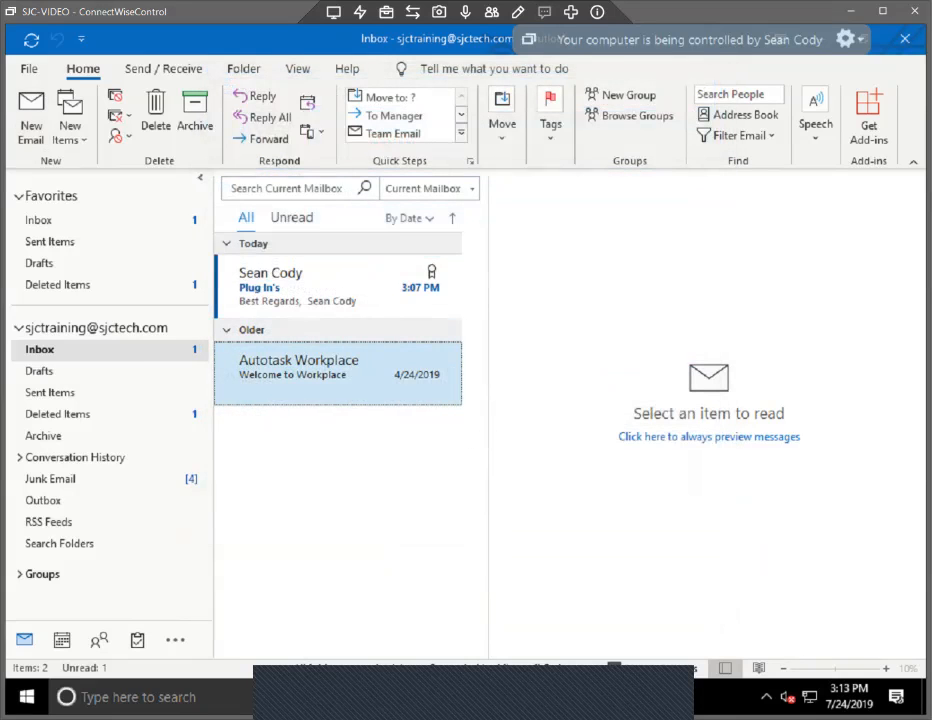
Check the info page of a new blank email for add-in options, and close the message.
left_click(29, 68)
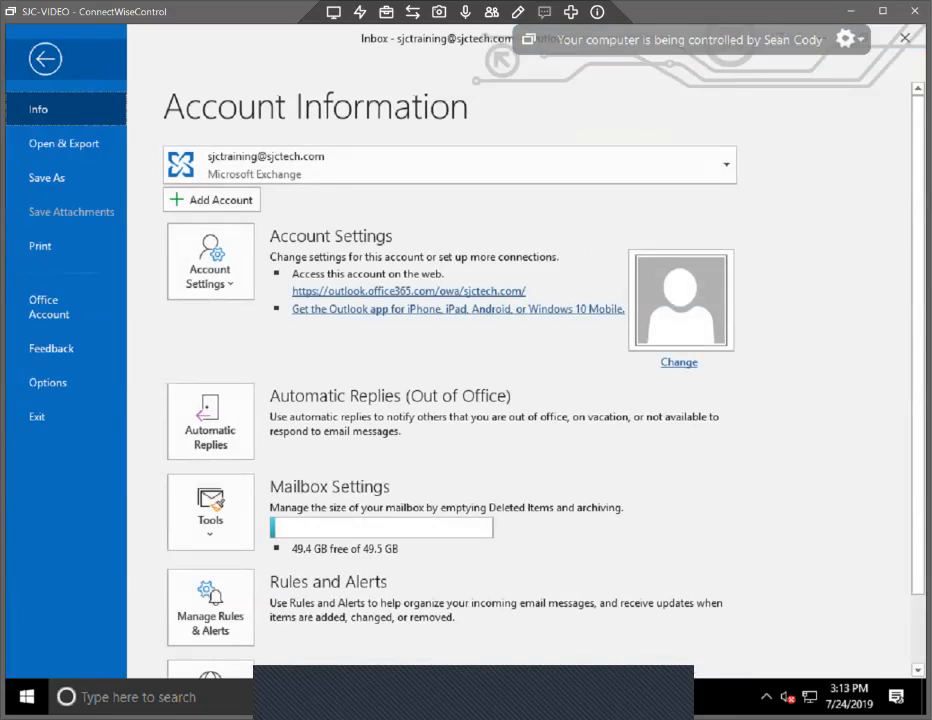
key("Escape")
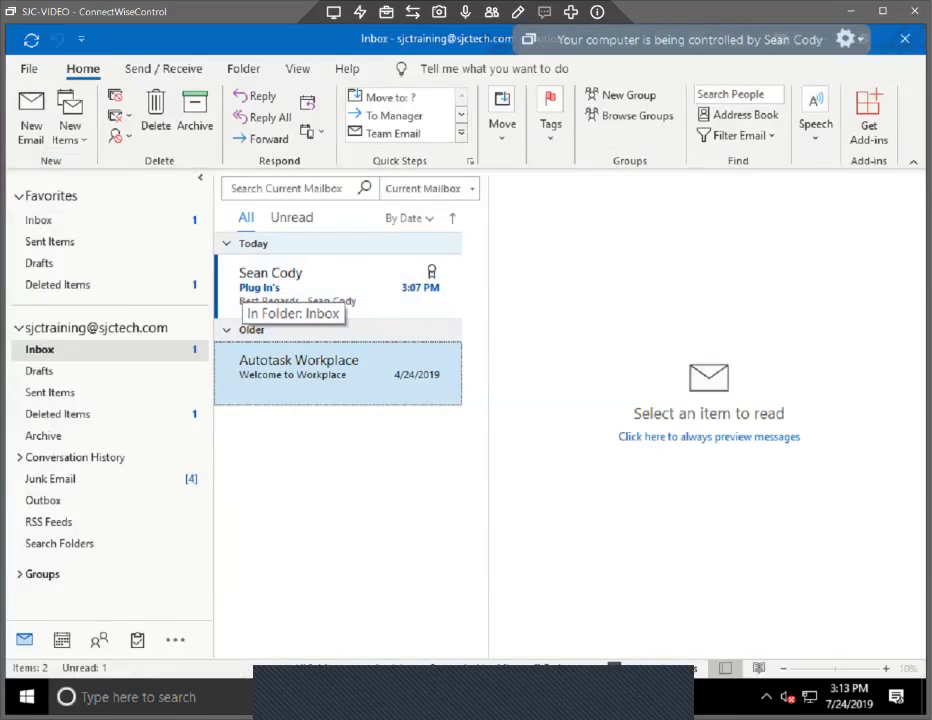
left_click(31, 118)
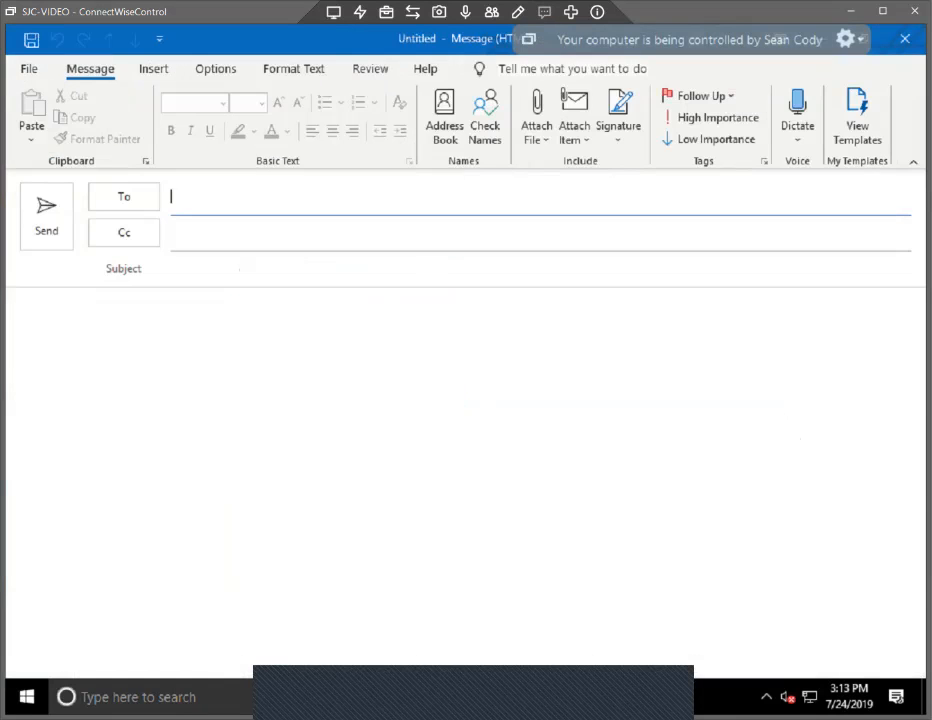
left_click(30, 69)
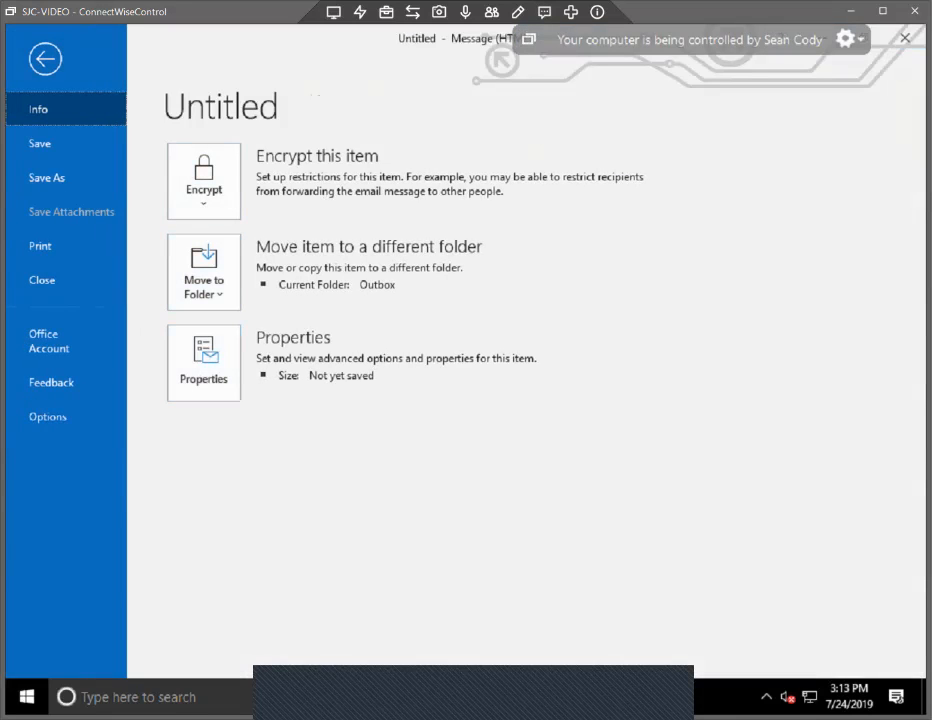
key("Escape")
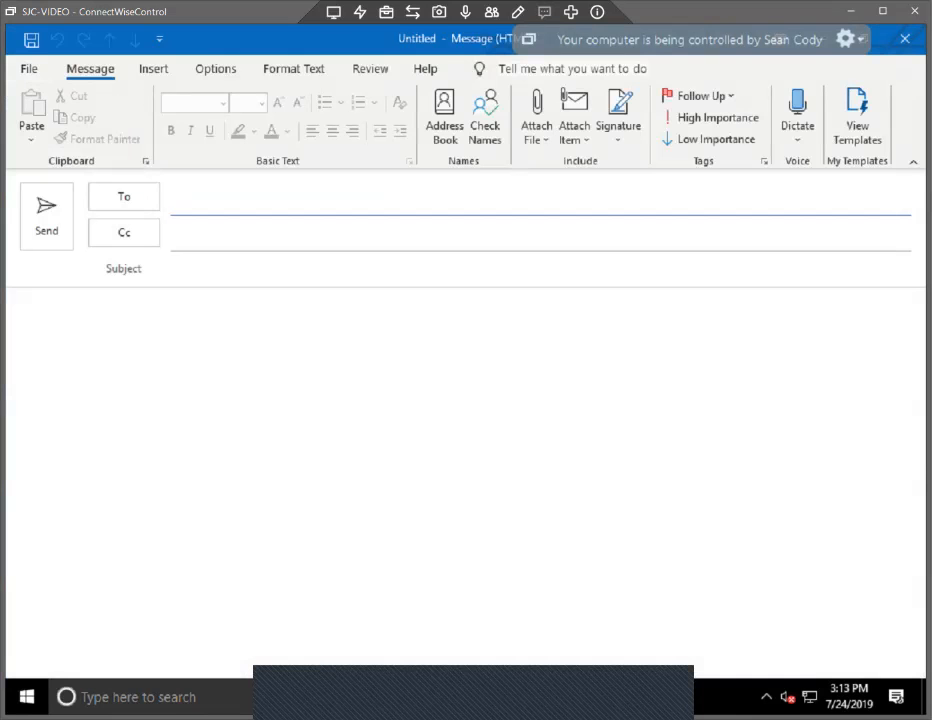
key("Escape")
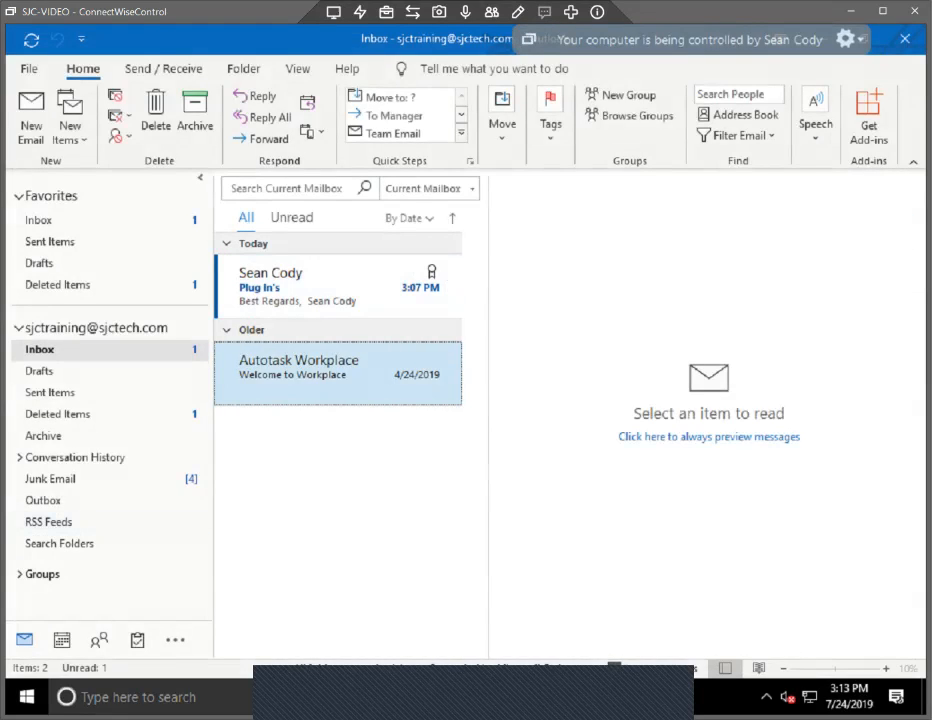
Examine the mailbox's Account Information page down to the Manage Add-ins section, and return to the inbox.
left_click(30, 69)
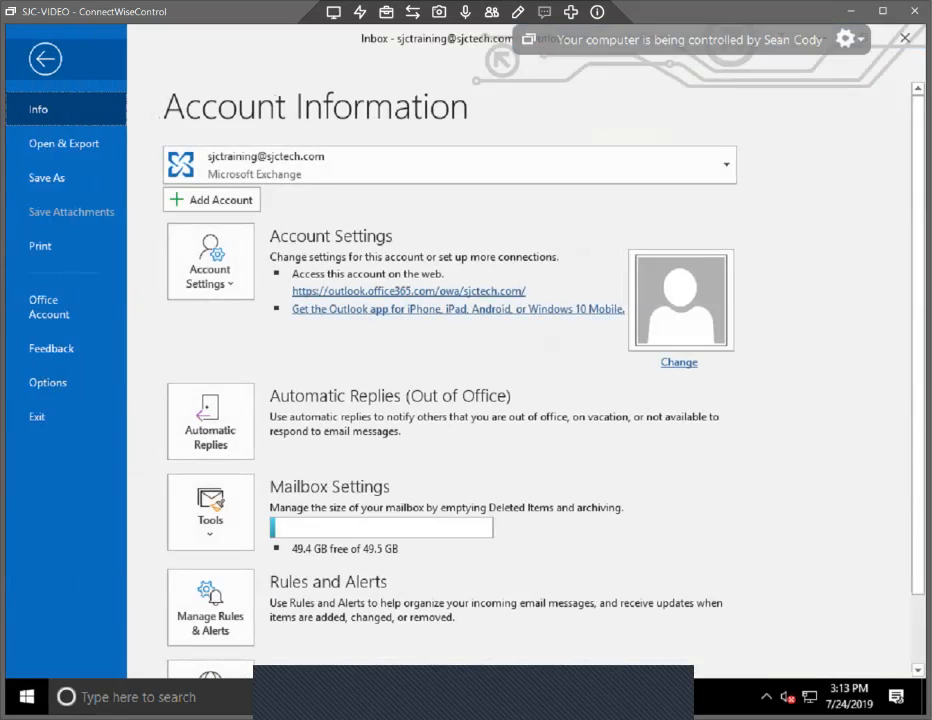
scroll(520, 400, "down", 1)
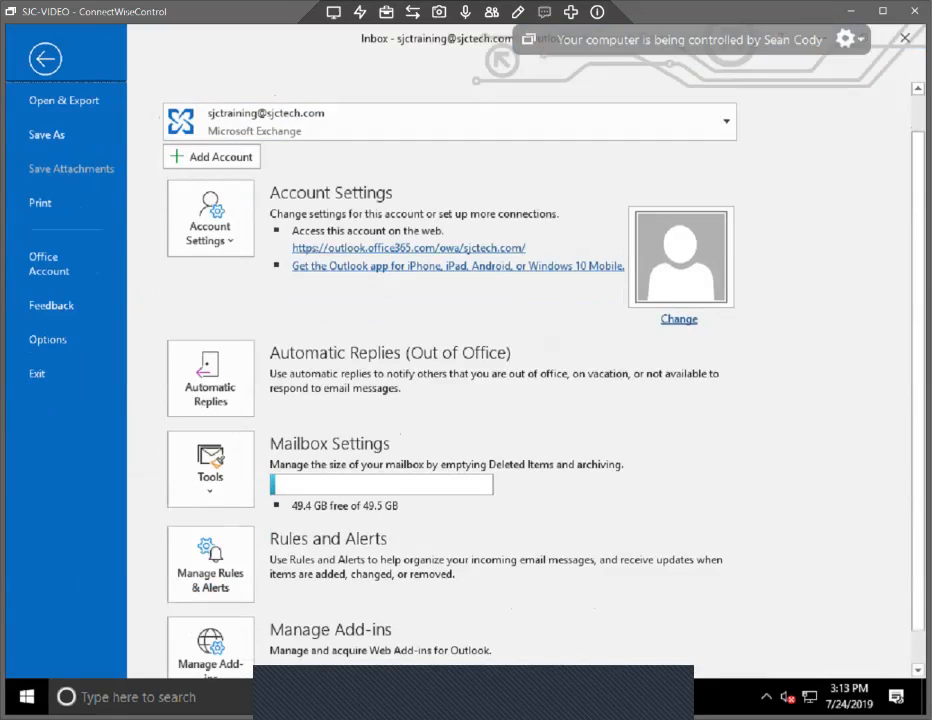
scroll(520, 400, "down", 1)
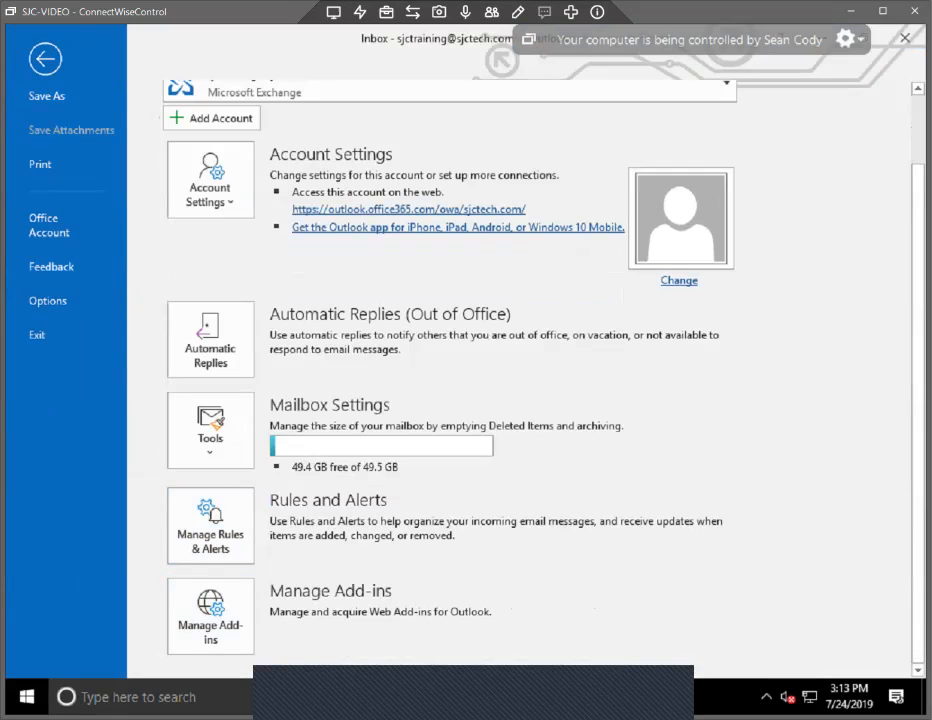
left_click(44, 58)
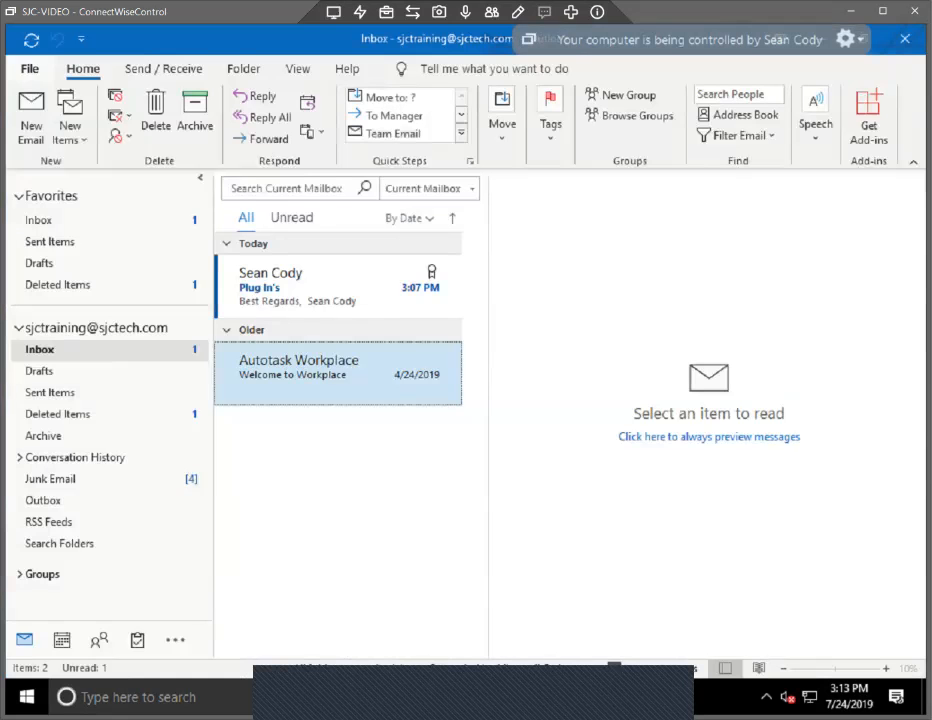
Read the "Plug In's" email, viewing the Slow and Disabled COM Add-ins section in its embedded image, and close it.
double_click(338, 286)
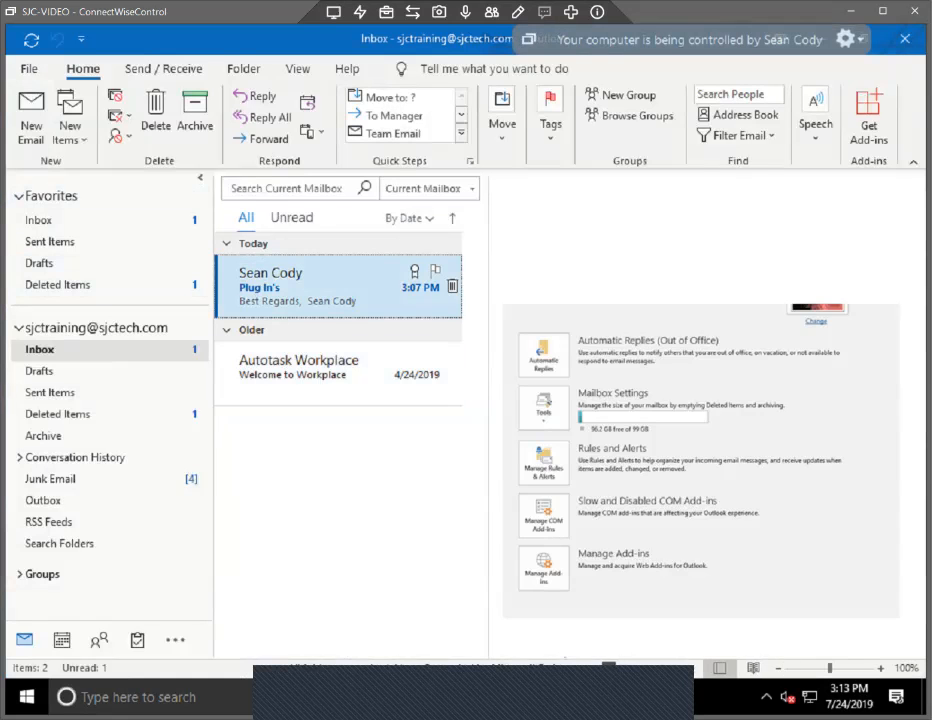
scroll(460, 483, "down", 2)
scroll(370, 480, "down", 2)
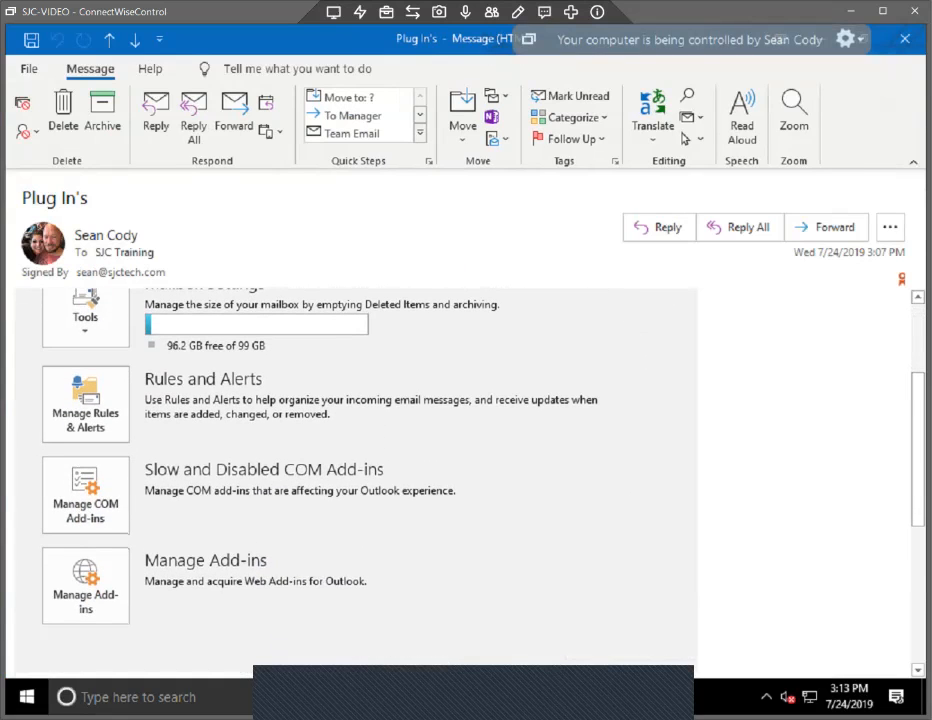
scroll(356, 480, "up", 4)
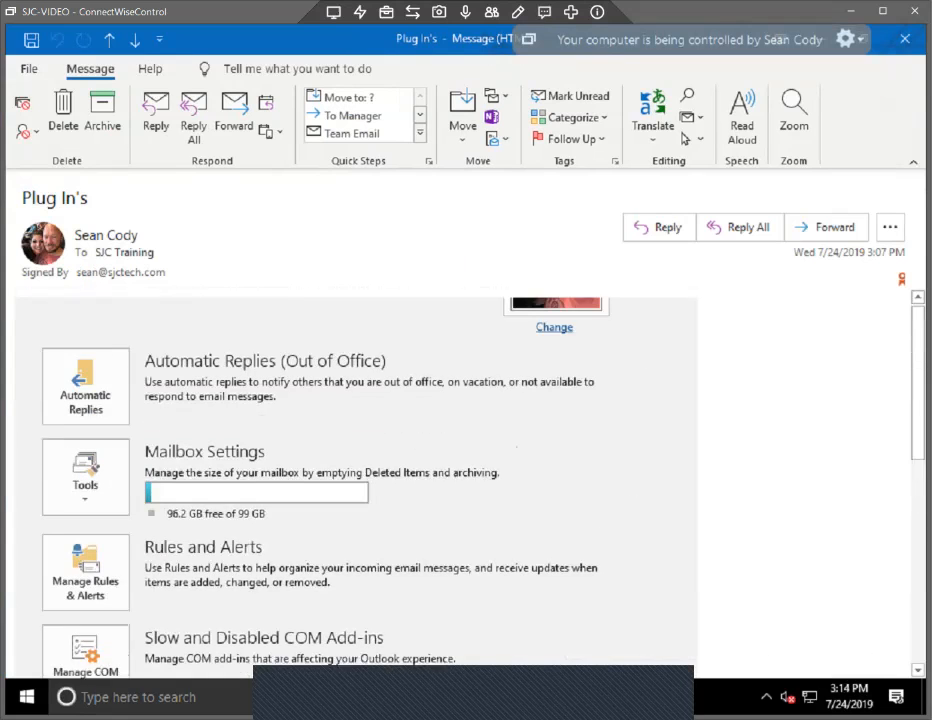
left_click(905, 39)
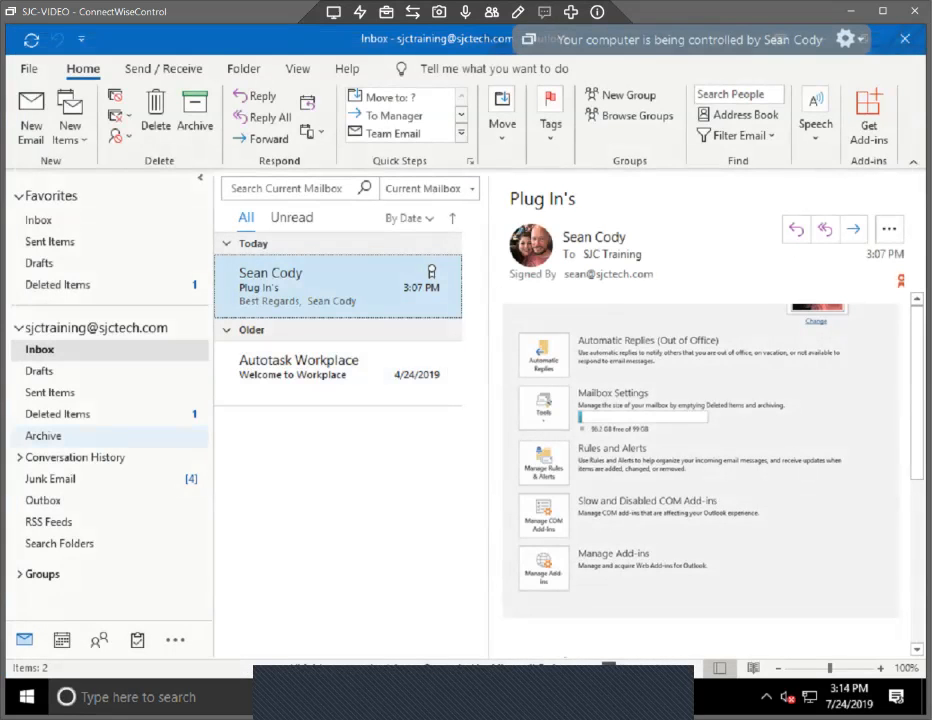
Open the Add-ins page of the Outlook options and view the details of the Datto Outlook Plugin among the inactive add-ins.
left_click(30, 69)
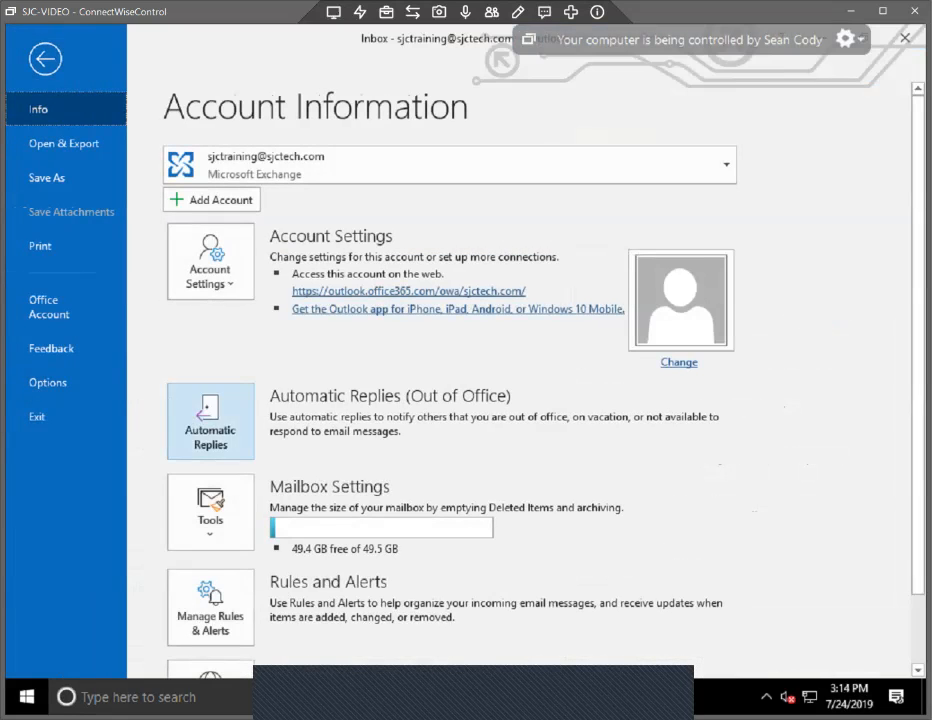
scroll(212, 604, "down", 3)
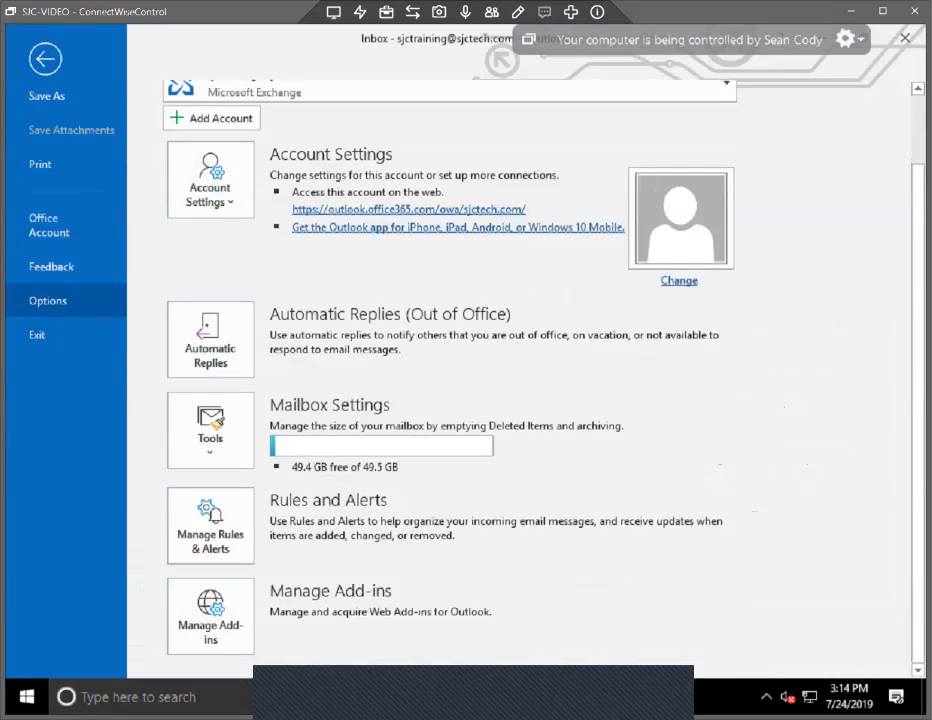
left_click(48, 300)
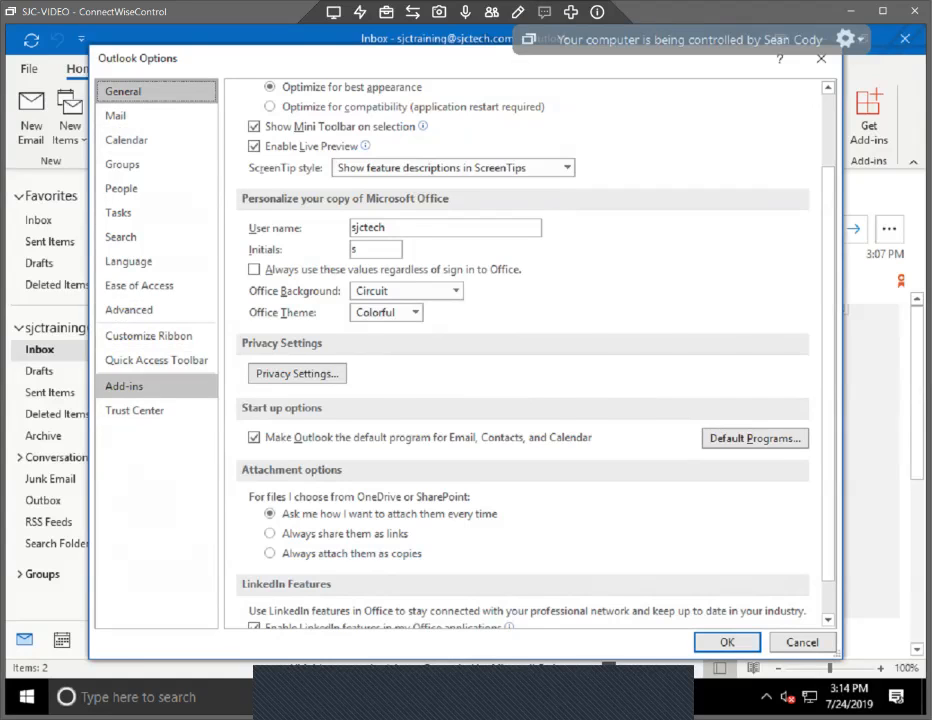
left_click(125, 386)
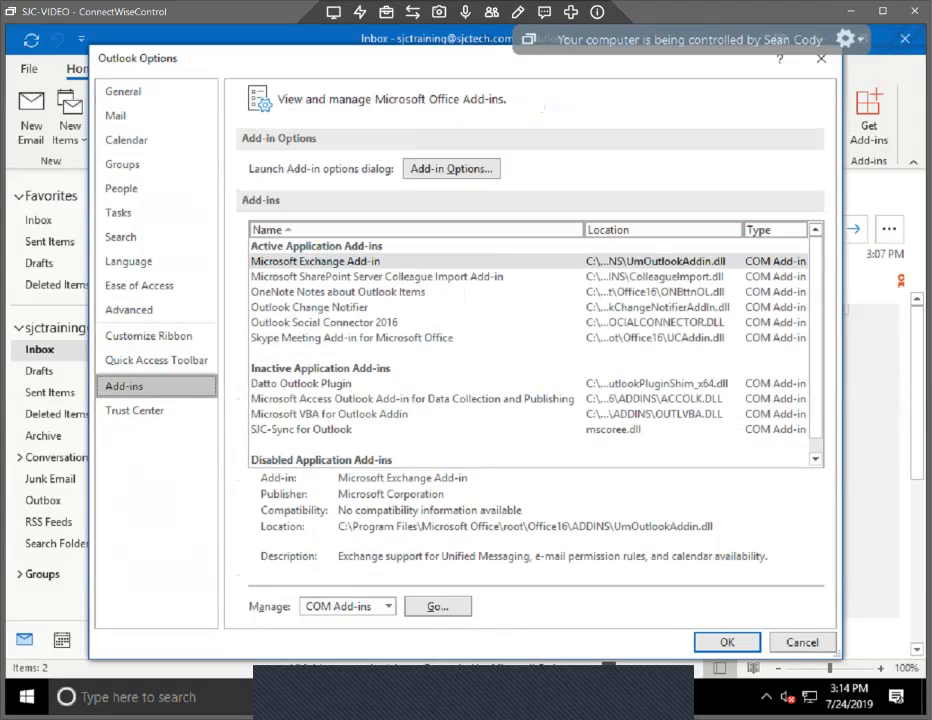
left_click(350, 399)
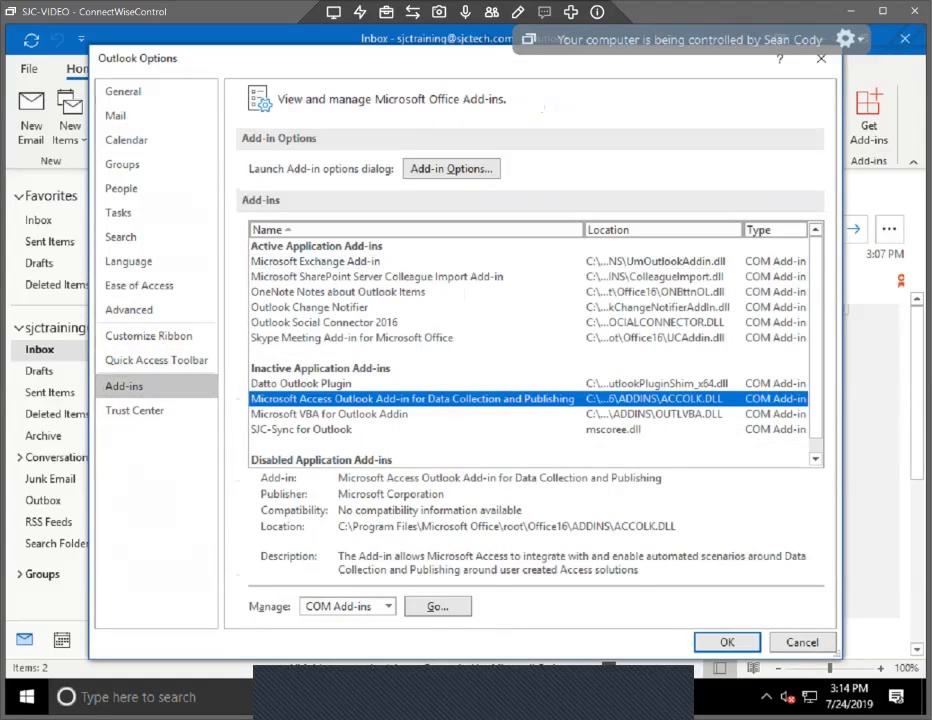
left_click(320, 384)
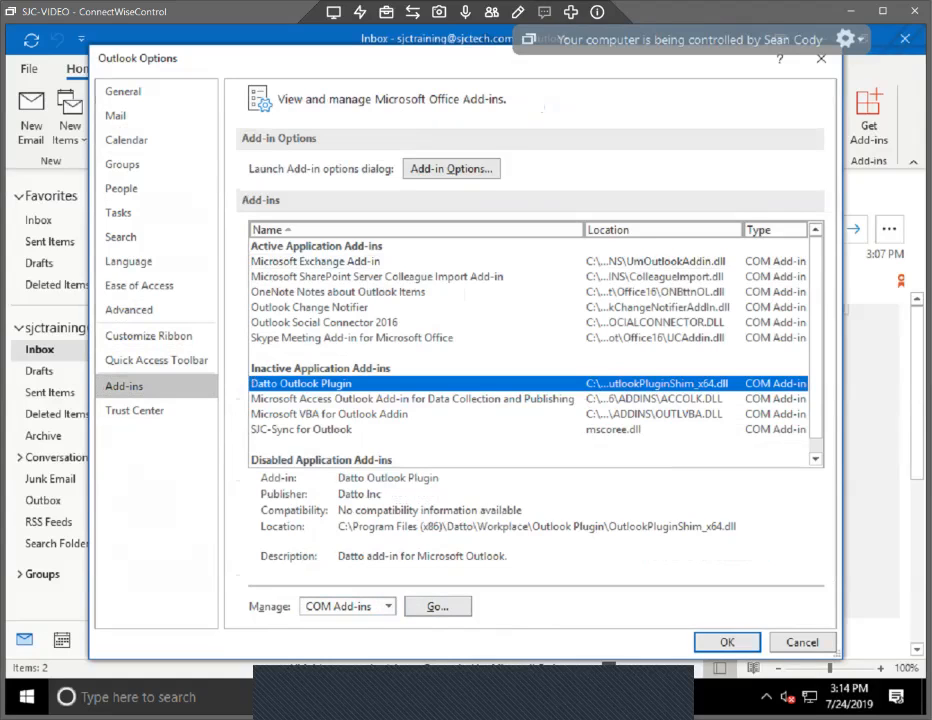
Check the Disabled Items list for add-ins that Outlook has turned off, and close it without re-enabling anything.
left_click(388, 607)
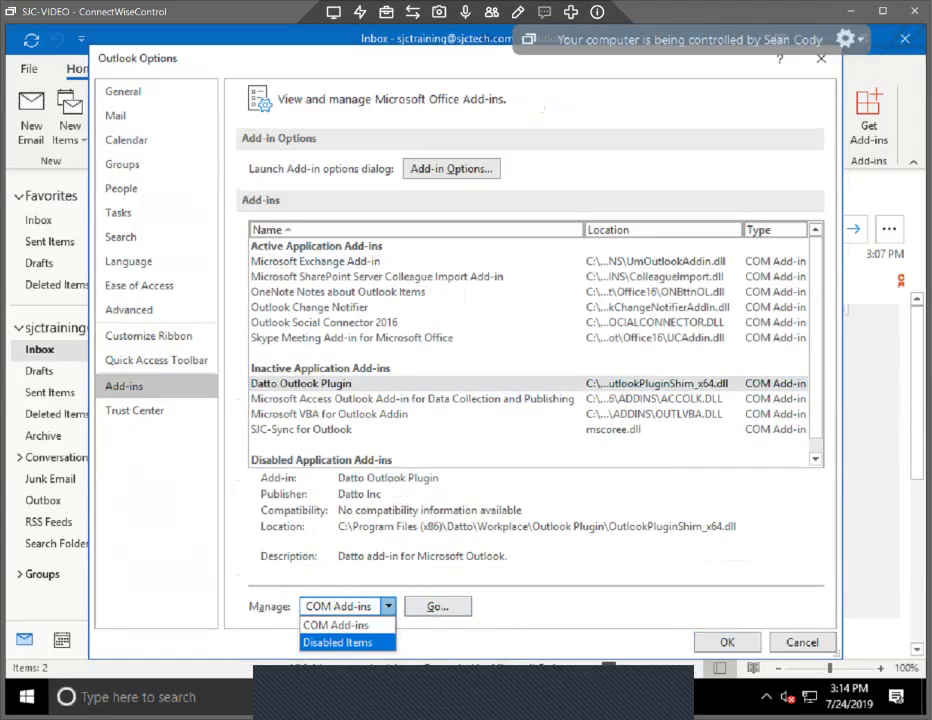
left_click(338, 643)
left_click(438, 607)
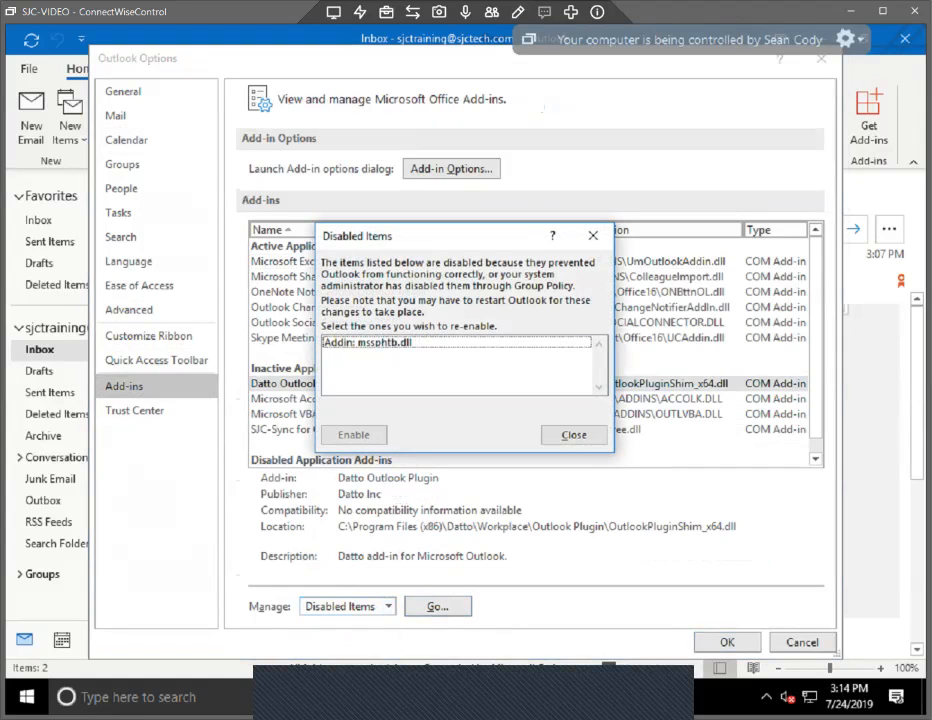
left_click(572, 432)
Enable the Datto Outlook Plugin and SJC-Sync for Outlook in the COM add-ins list, and confirm the selection.
left_click(388, 607)
left_click(338, 625)
left_click(438, 606)
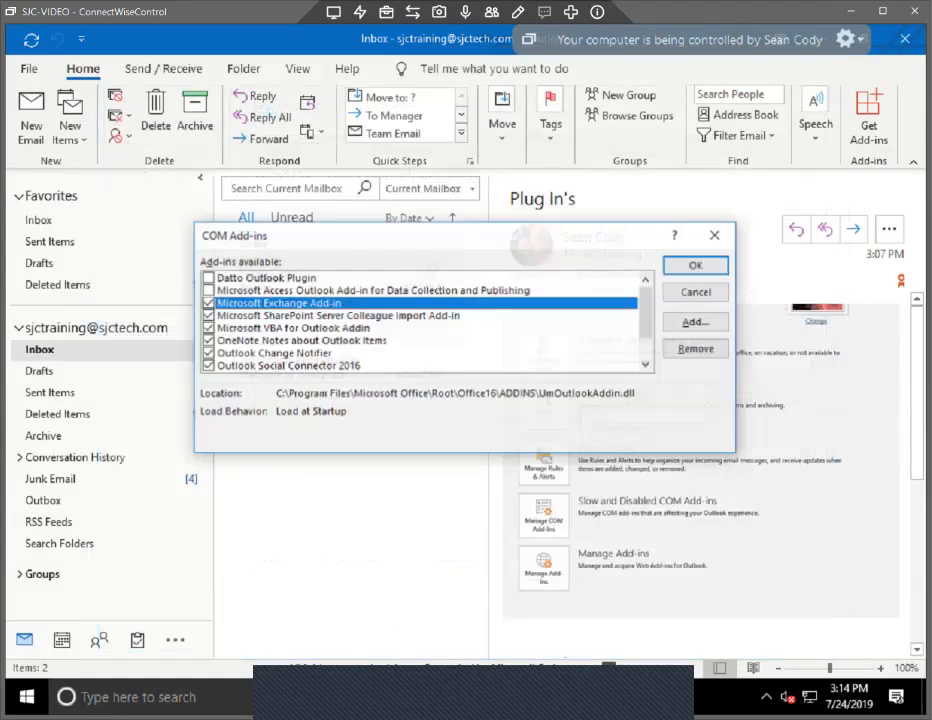
left_click(207, 278)
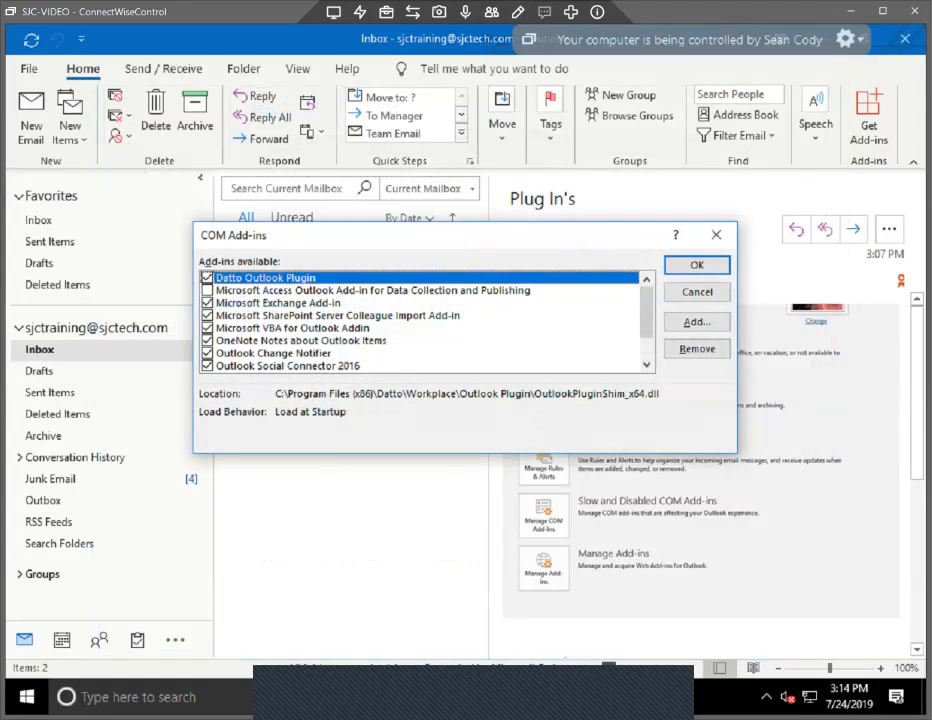
scroll(420, 322, "down", 1)
left_click(207, 341)
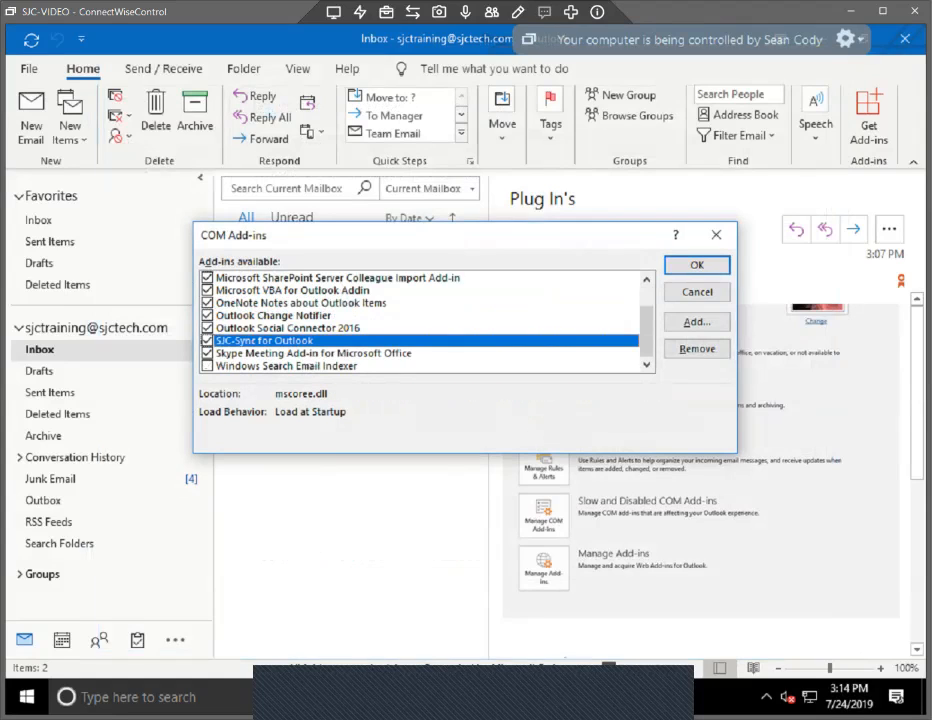
scroll(420, 322, "up", 1)
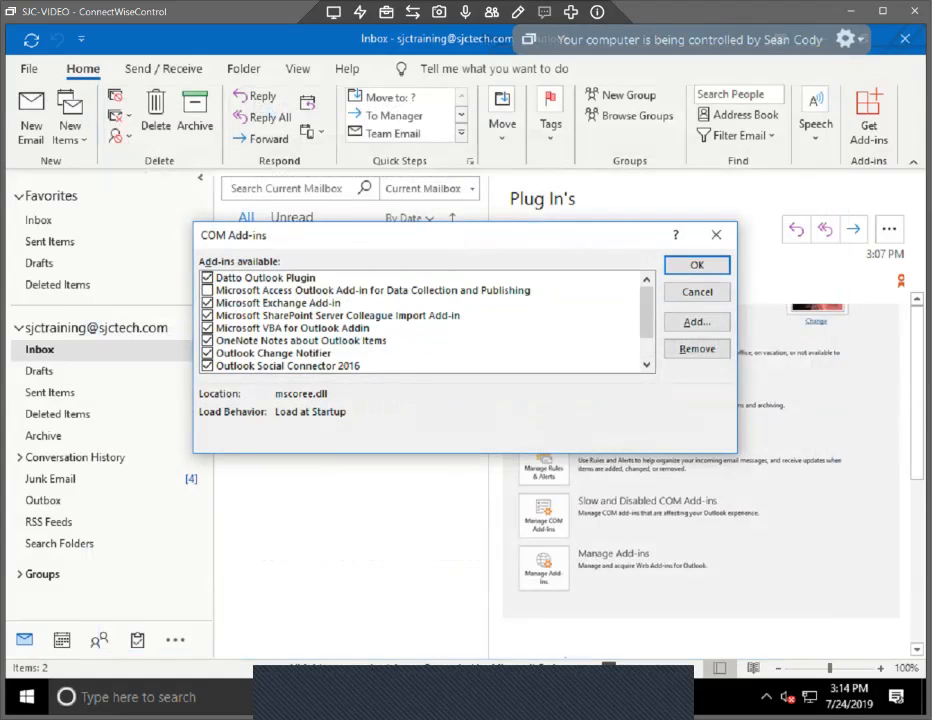
left_click(697, 265)
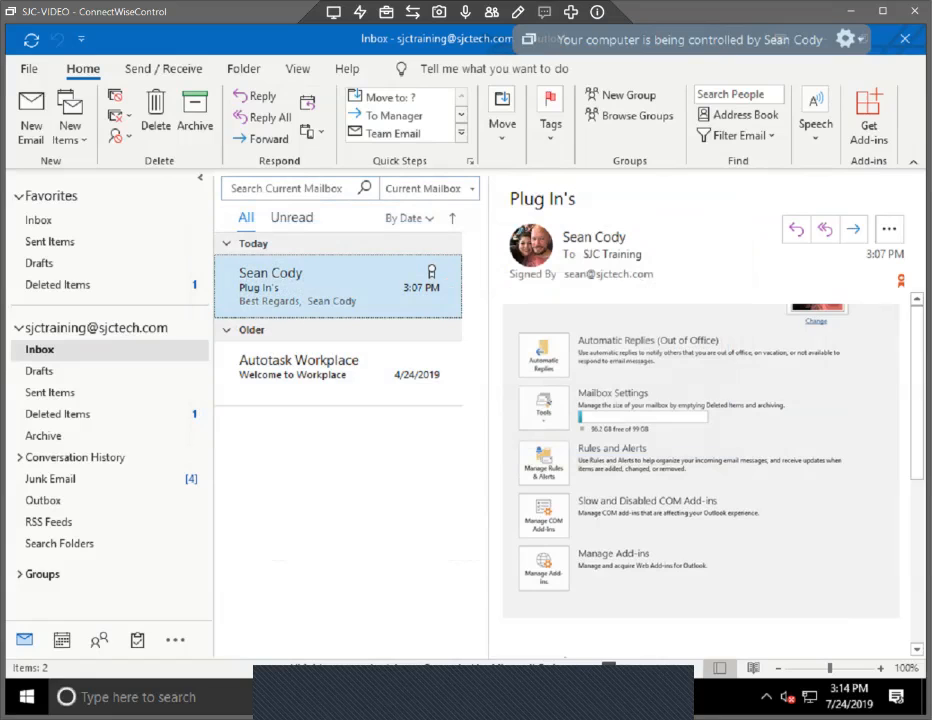
Open the Datto Workplace preferences from a new email and examine the automatic attachment upload choices, keeping Ask before sending.
left_click(31, 112)
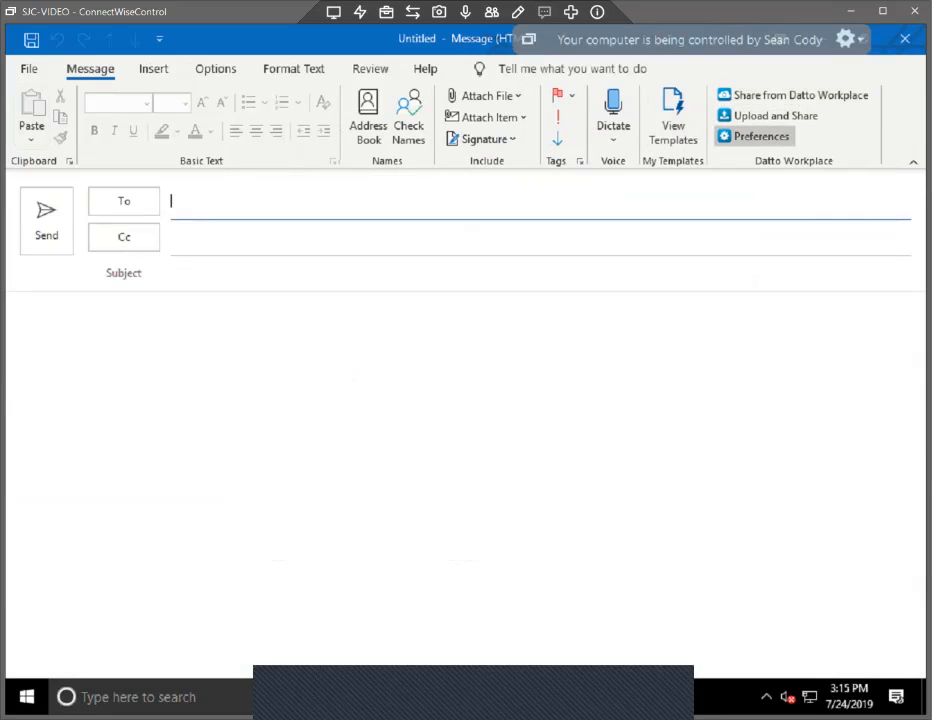
left_click(760, 136)
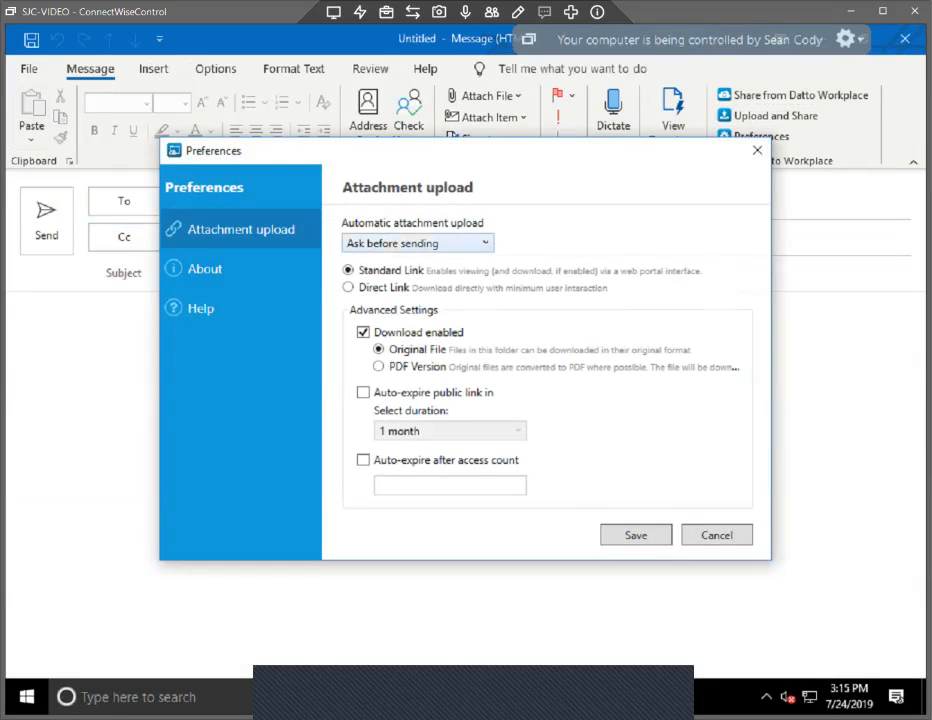
left_click(415, 243)
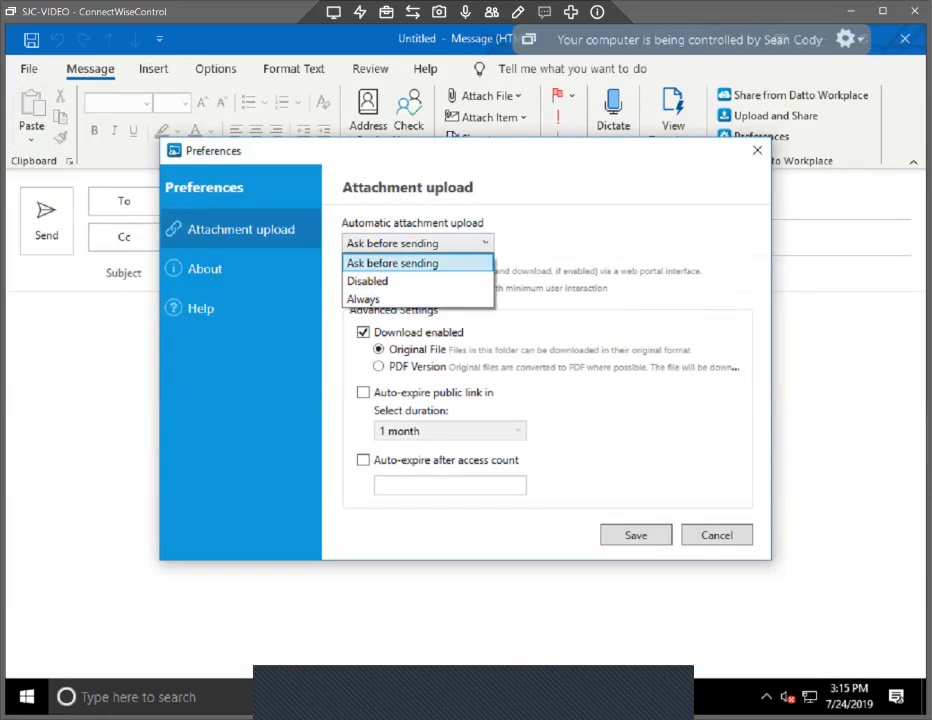
left_click(393, 263)
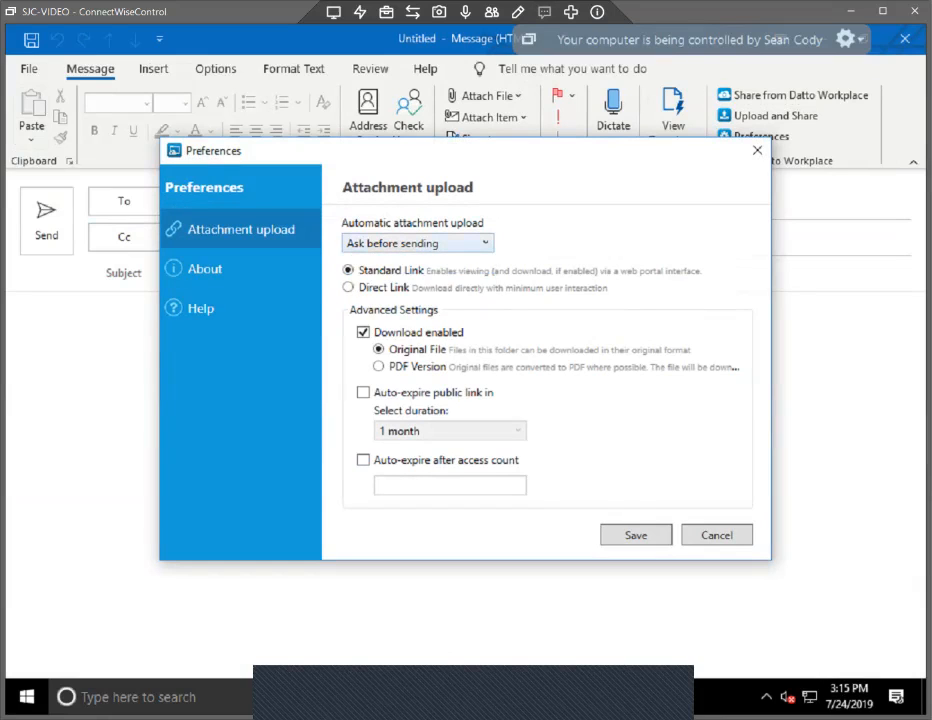
left_click(418, 243)
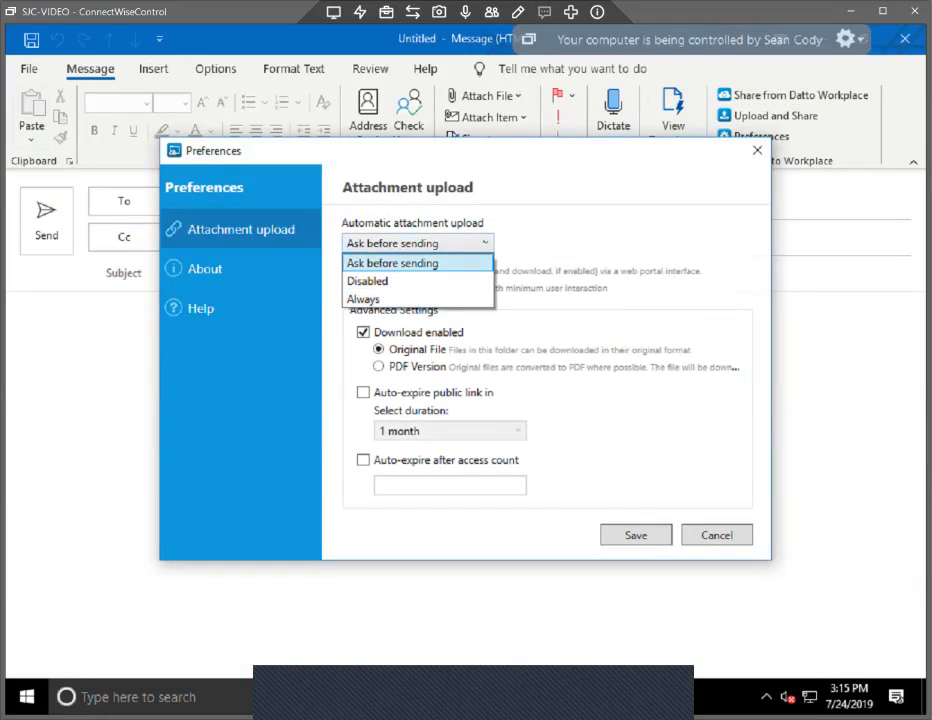
left_click(393, 263)
Try the Always, Disabled and Ask before sending modes for automatic attachment upload.
left_click(418, 243)
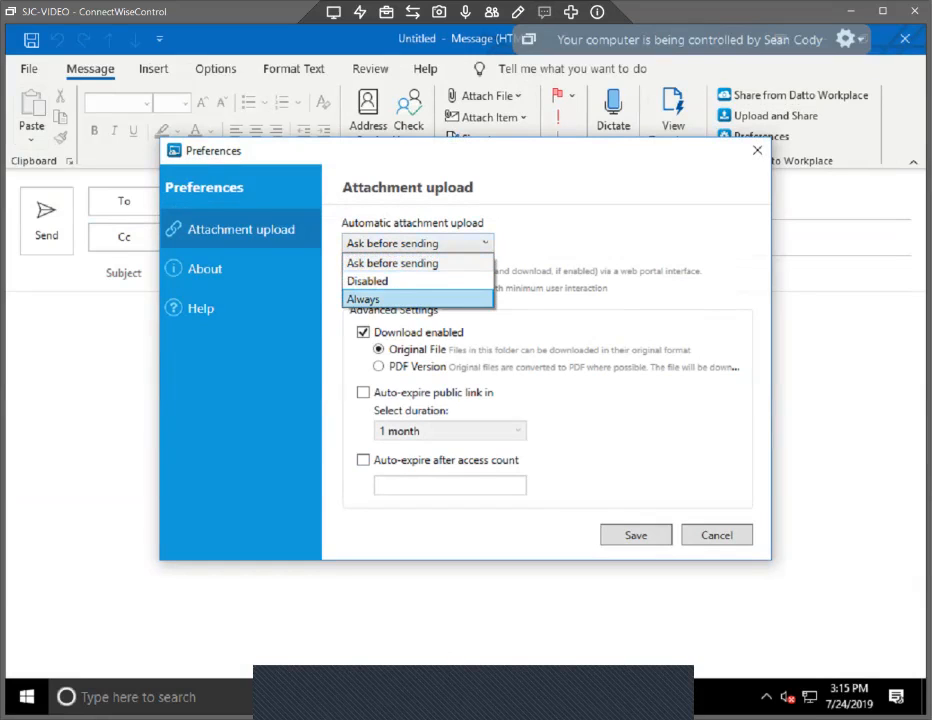
left_click(393, 298)
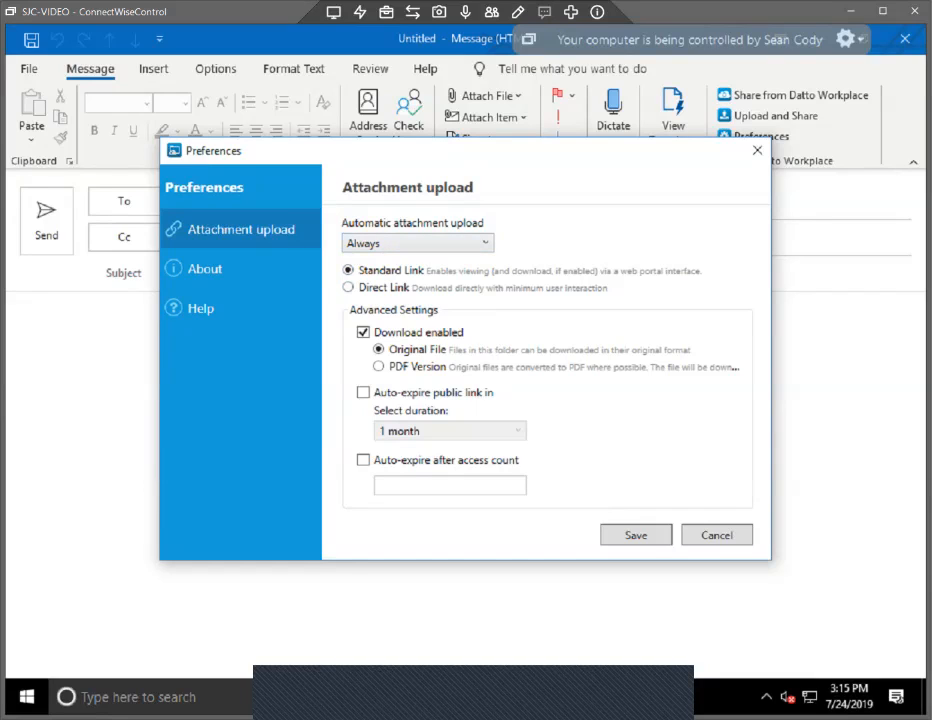
left_click(432, 244)
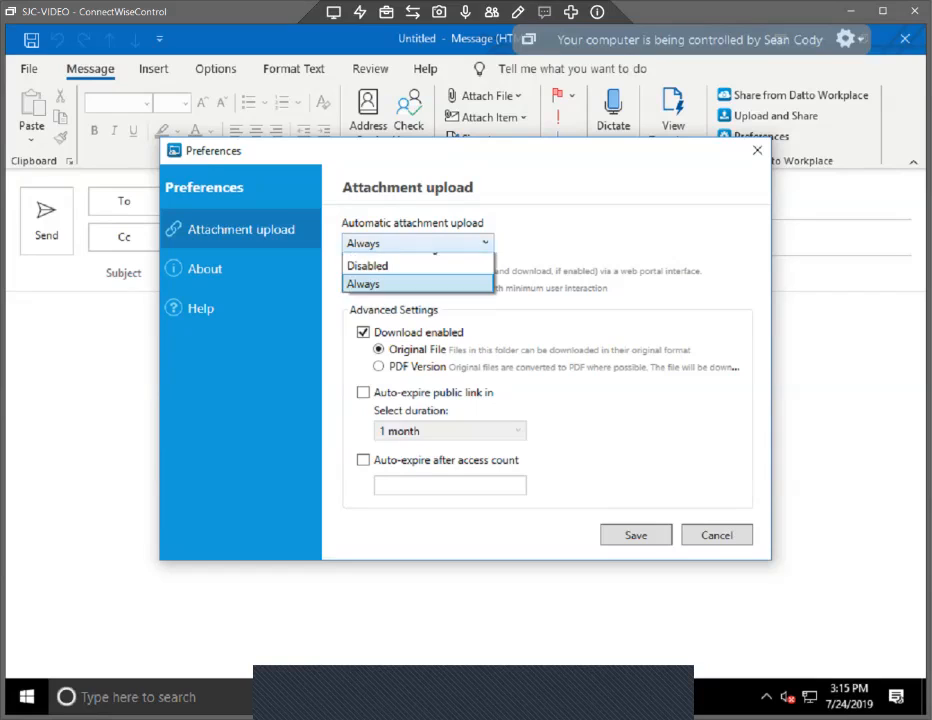
left_click(420, 281)
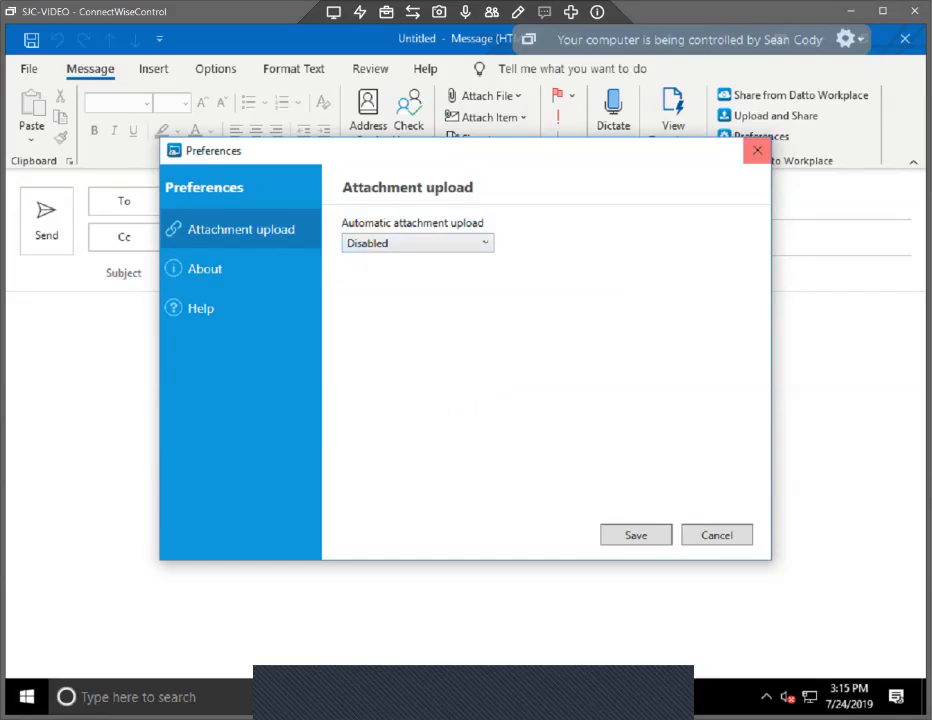
left_click(418, 243)
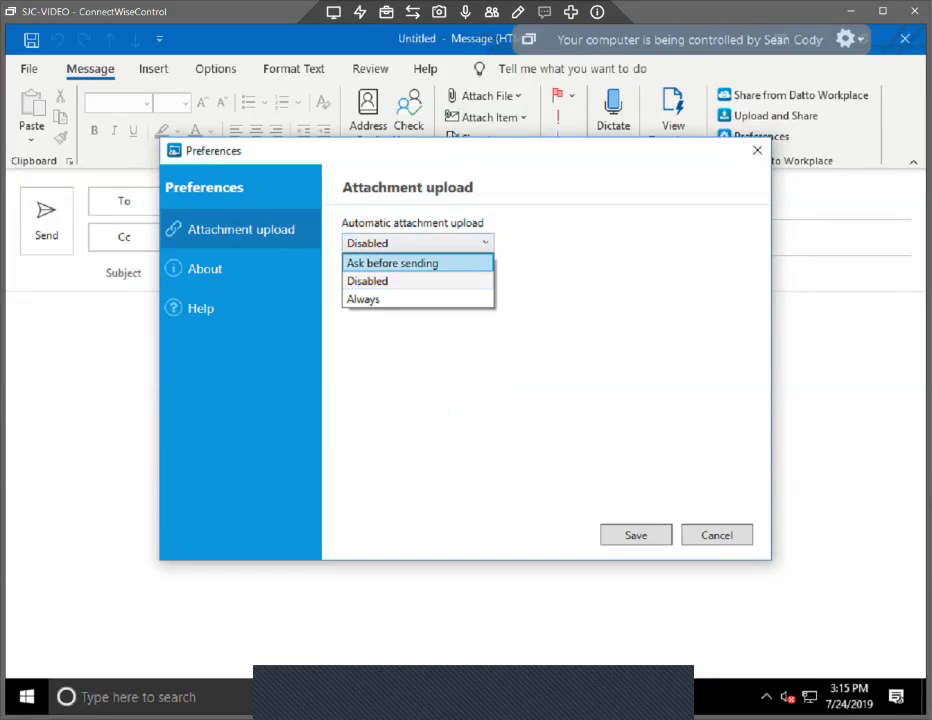
key("Return")
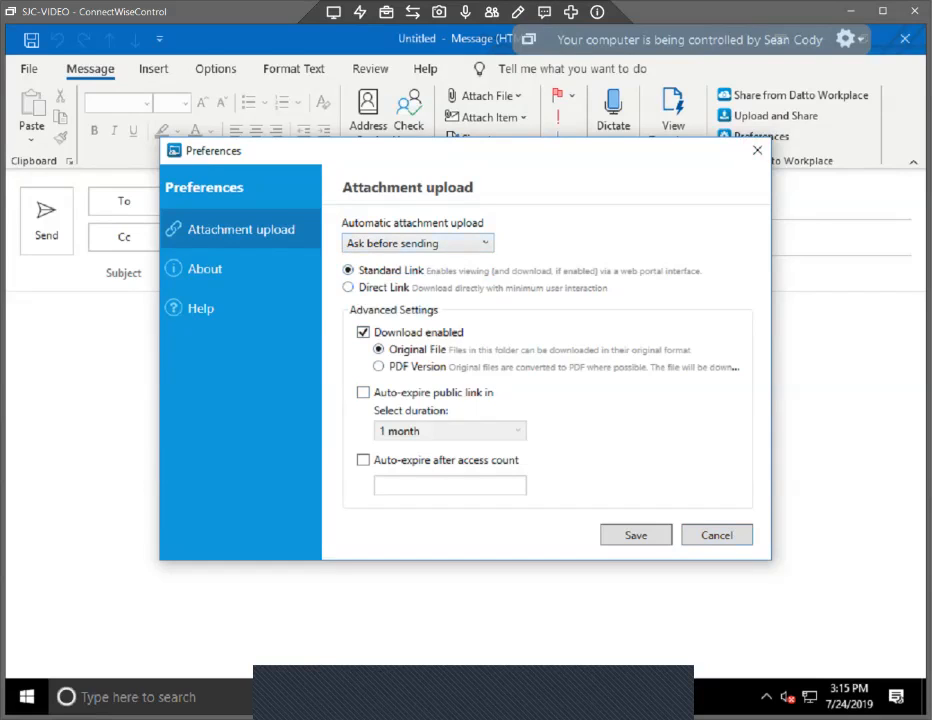
left_click(423, 243)
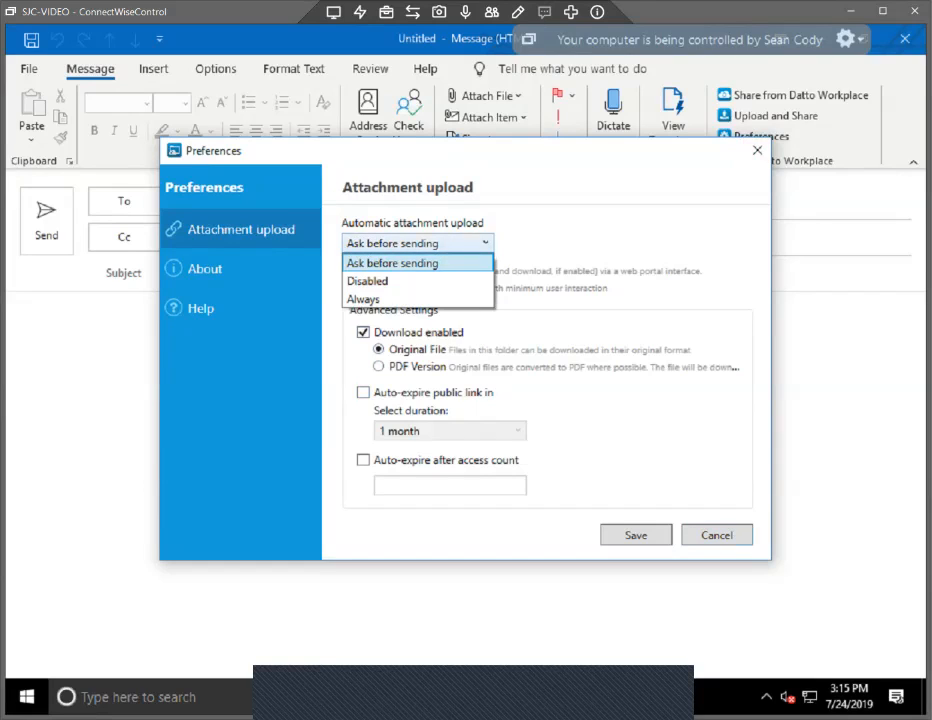
left_click(420, 299)
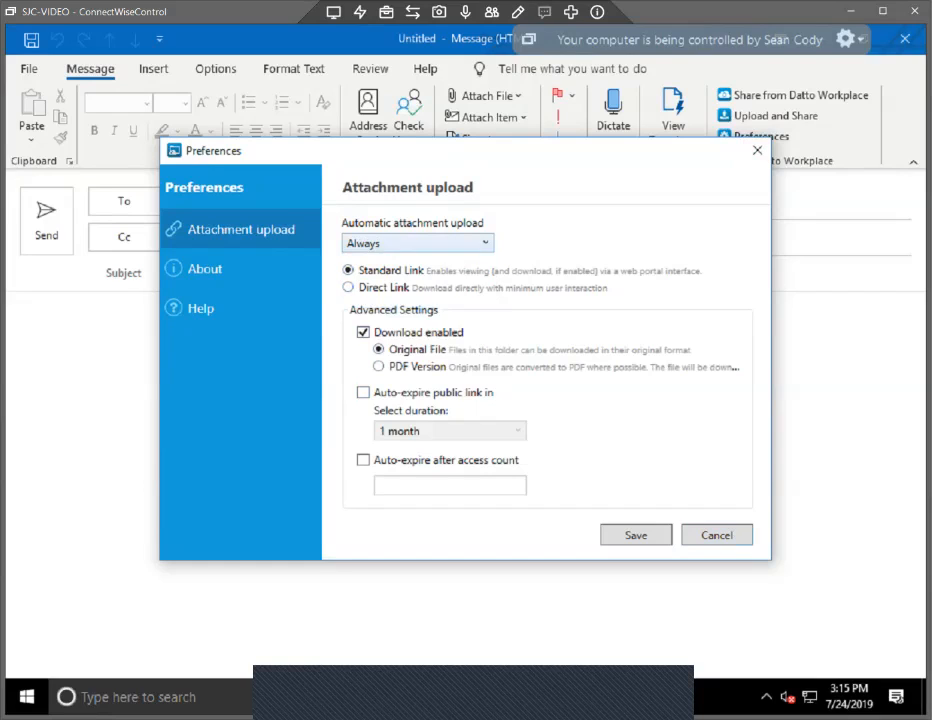
left_click(420, 243)
left_click(418, 281)
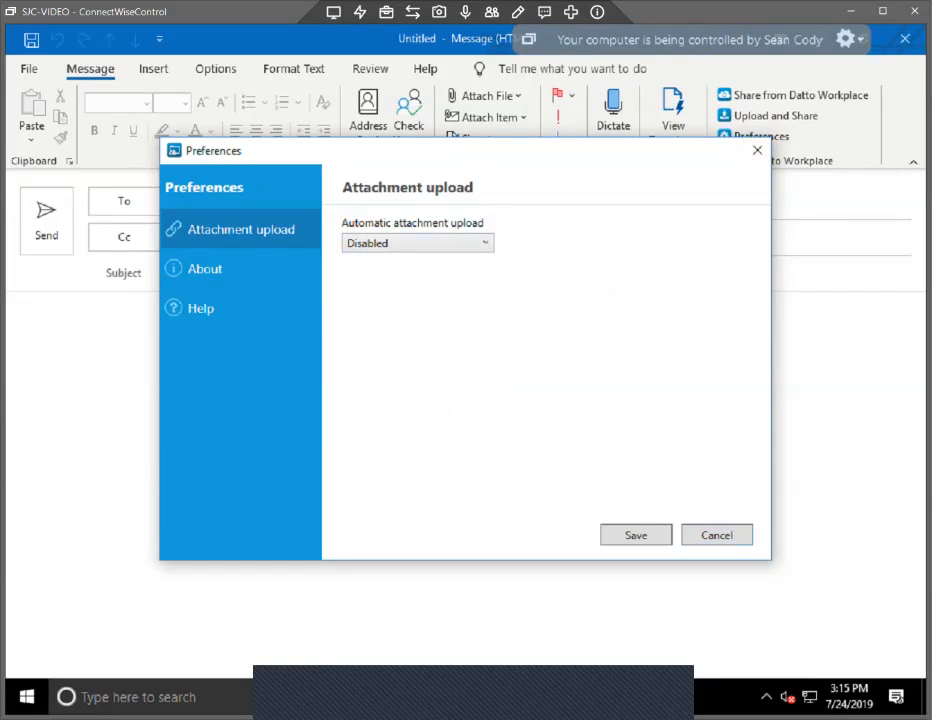
left_click(418, 243)
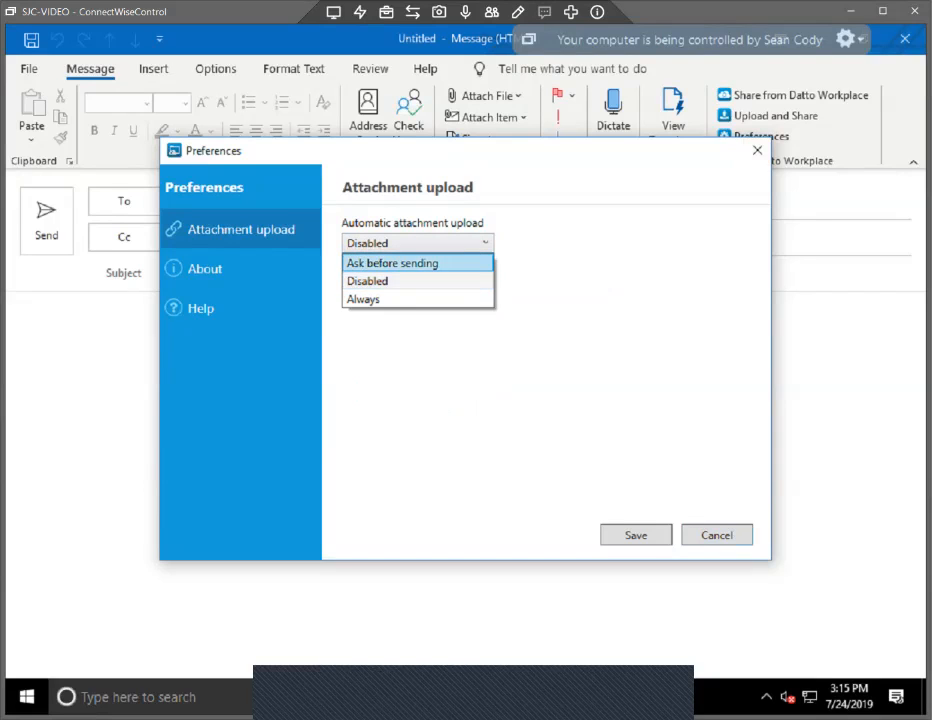
left_click(400, 263)
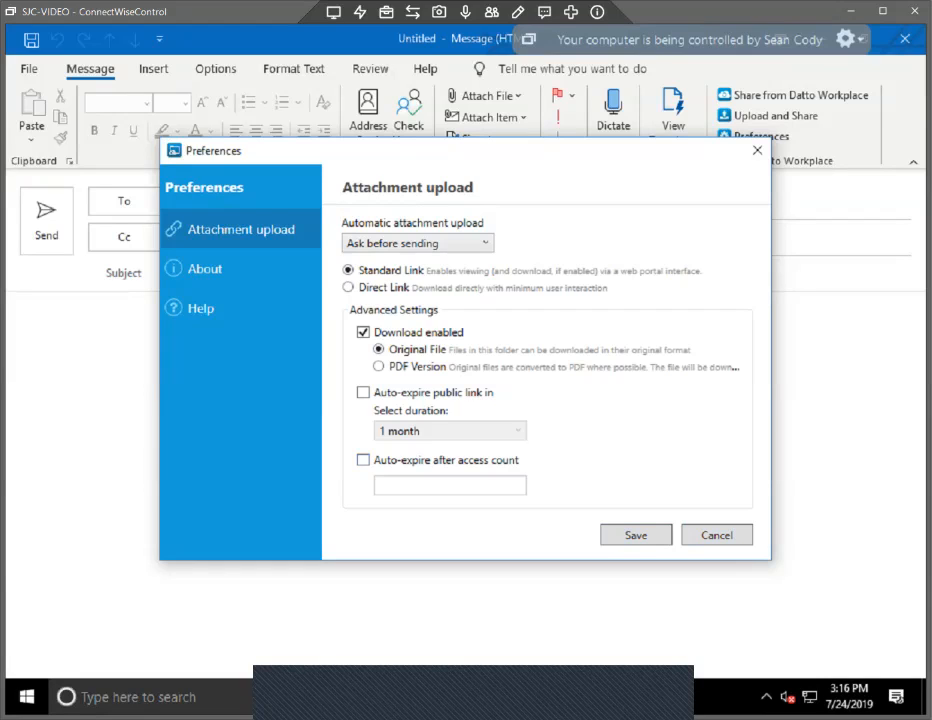
Set automatic attachment upload to Disabled and save the Datto Workplace preferences.
left_click(424, 243)
left_click(420, 281)
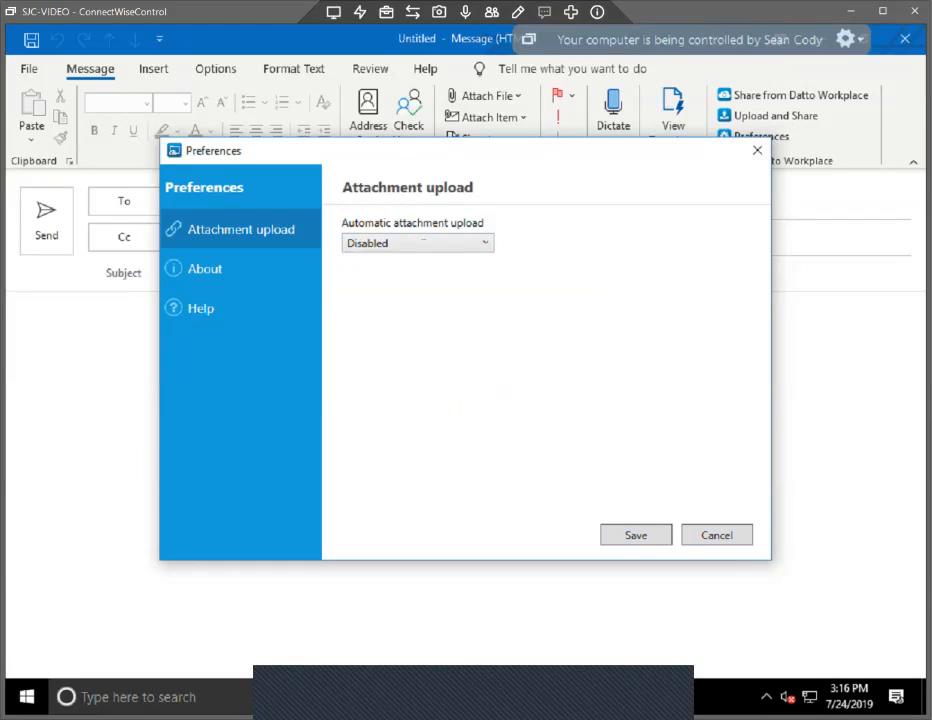
left_click(636, 535)
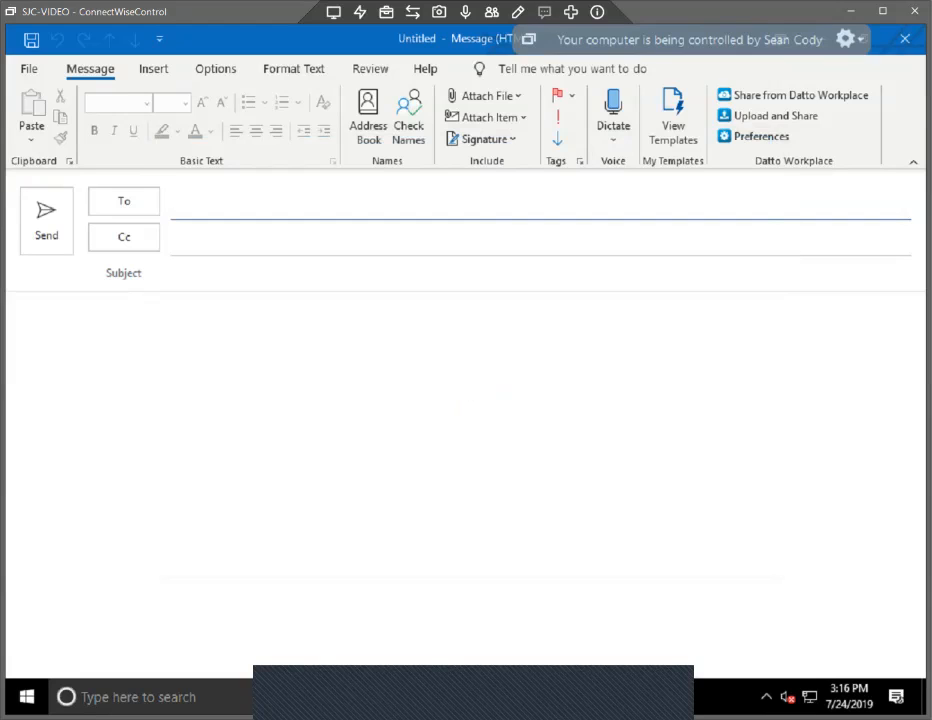
View the Share from Datto Workplace window from the blank email, and close both the window and the message.
left_click(792, 95)
left_click_drag(233, 32, 200, 91)
left_click(755, 83)
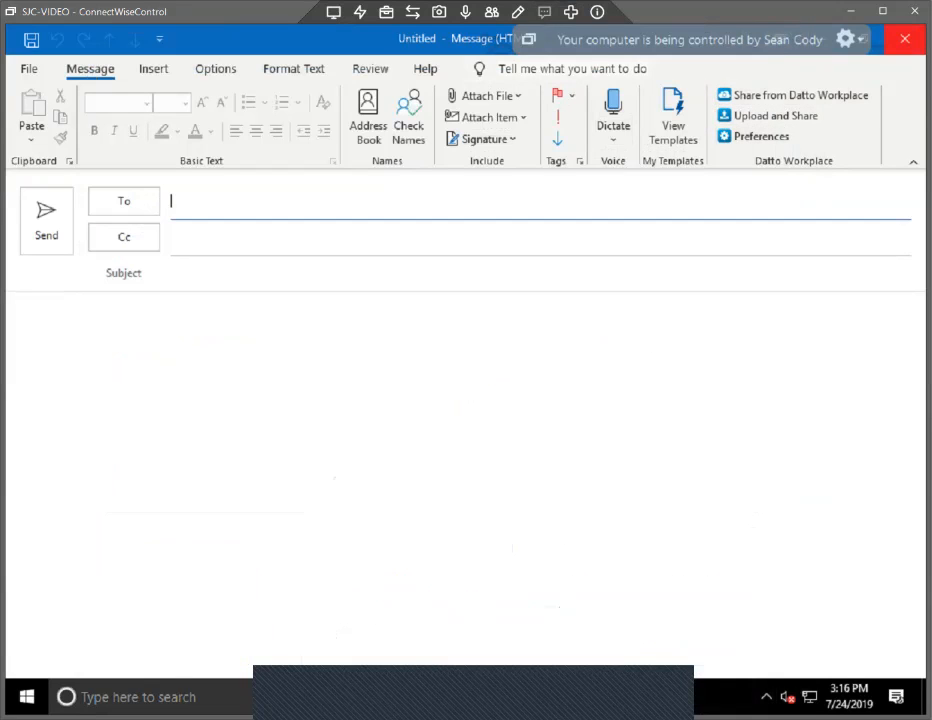
left_click(905, 38)
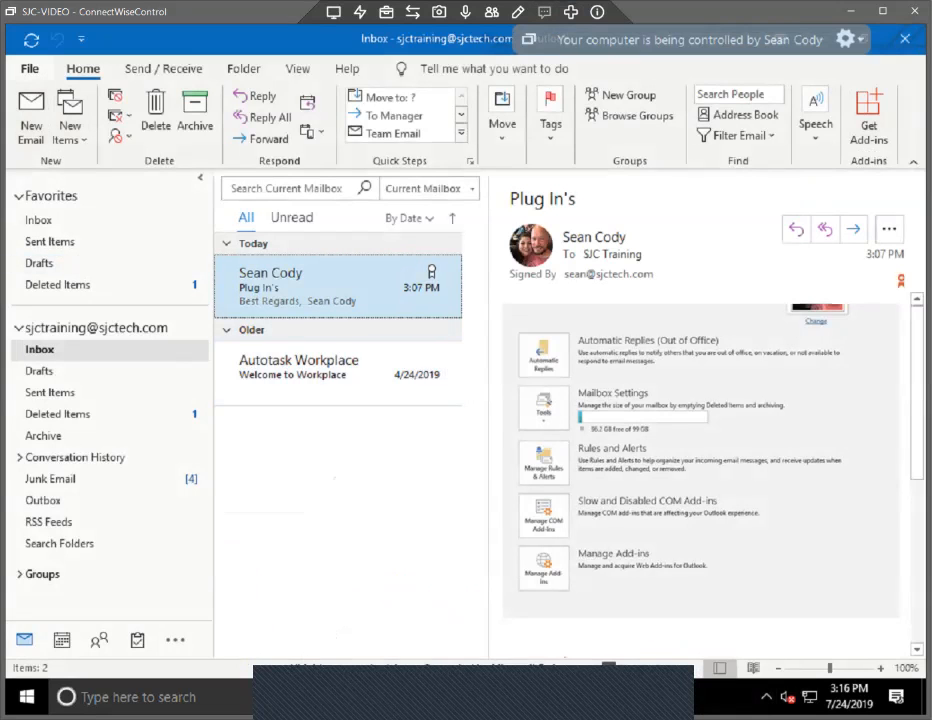
Enable the SJC-Sync for Outlook add-in in the COM add-ins list and apply the change.
left_click(30, 68)
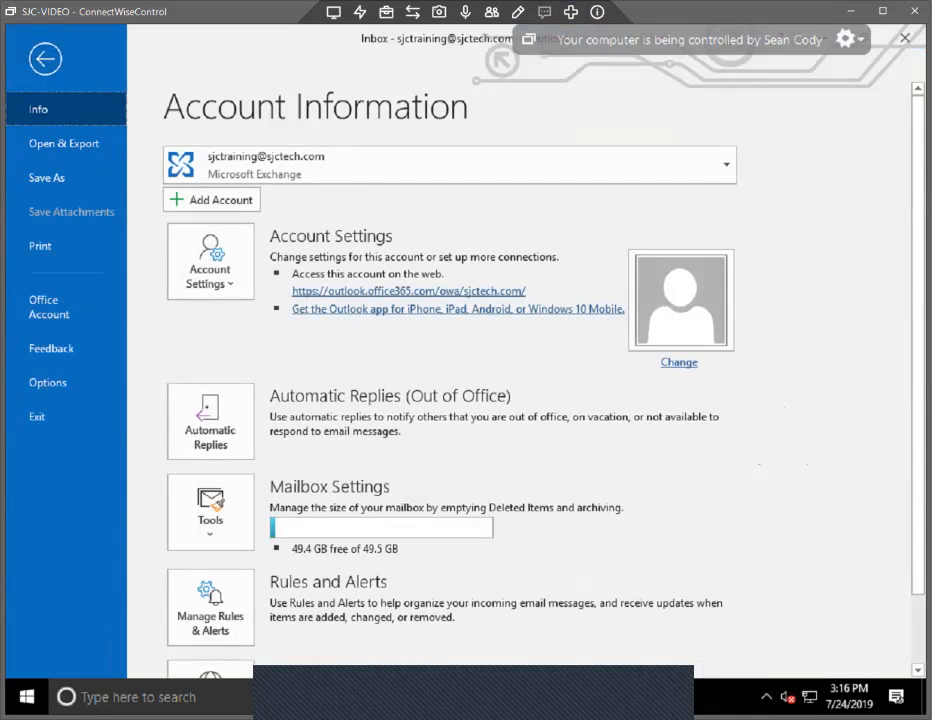
left_click(47, 384)
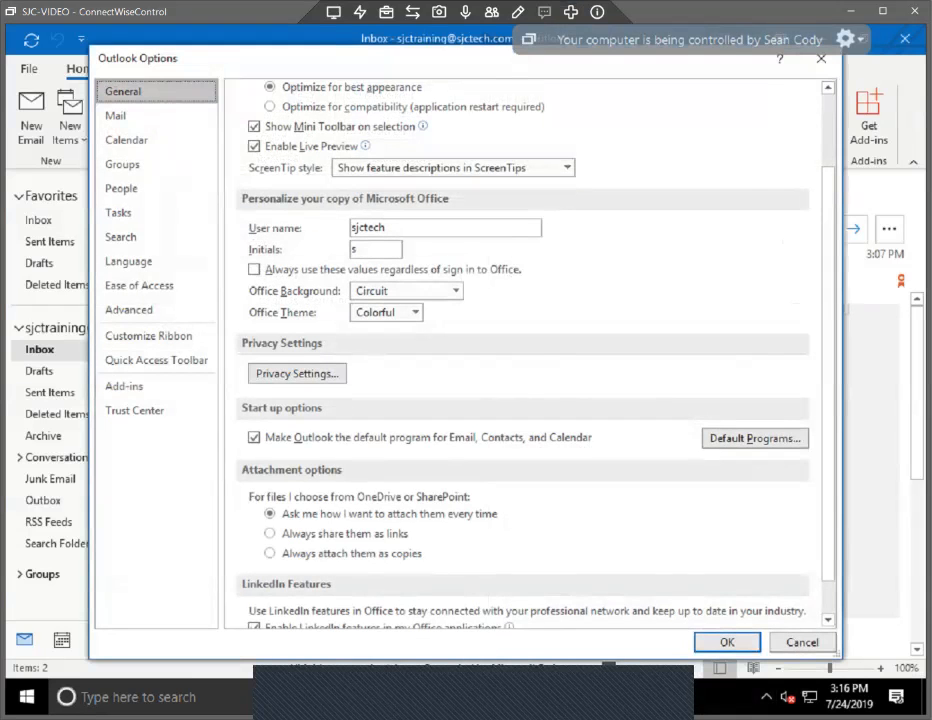
left_click(125, 386)
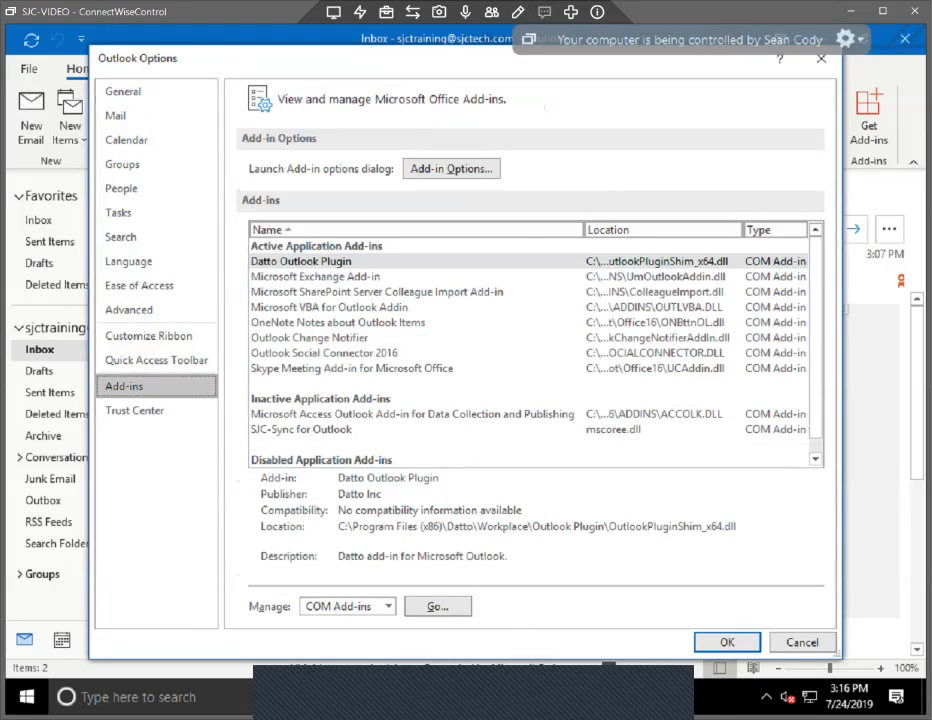
left_click(437, 606)
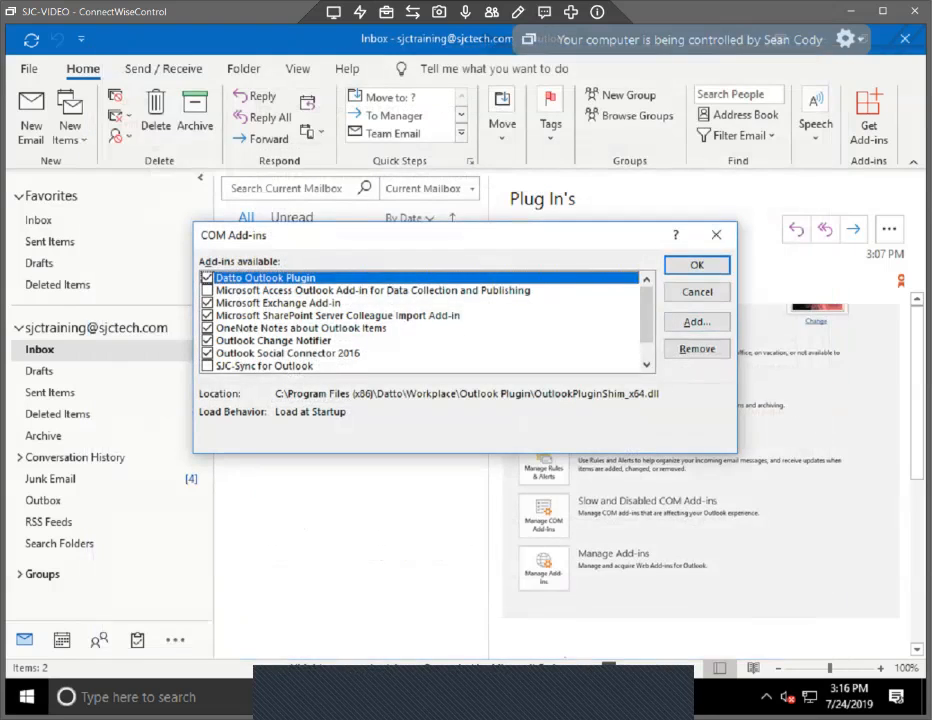
scroll(420, 322, "down", 1)
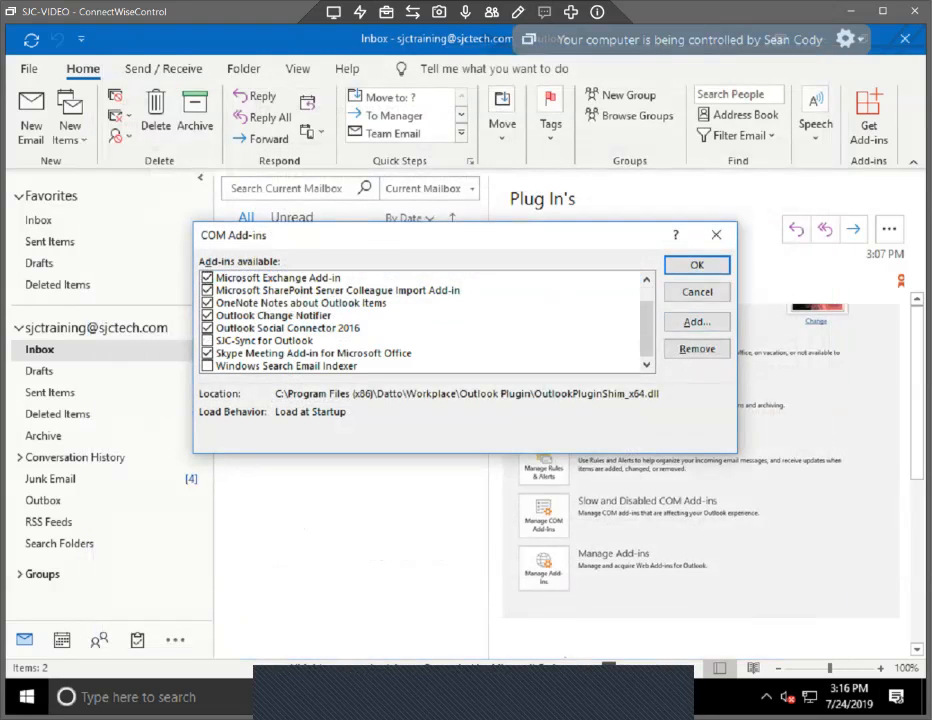
left_click(207, 341)
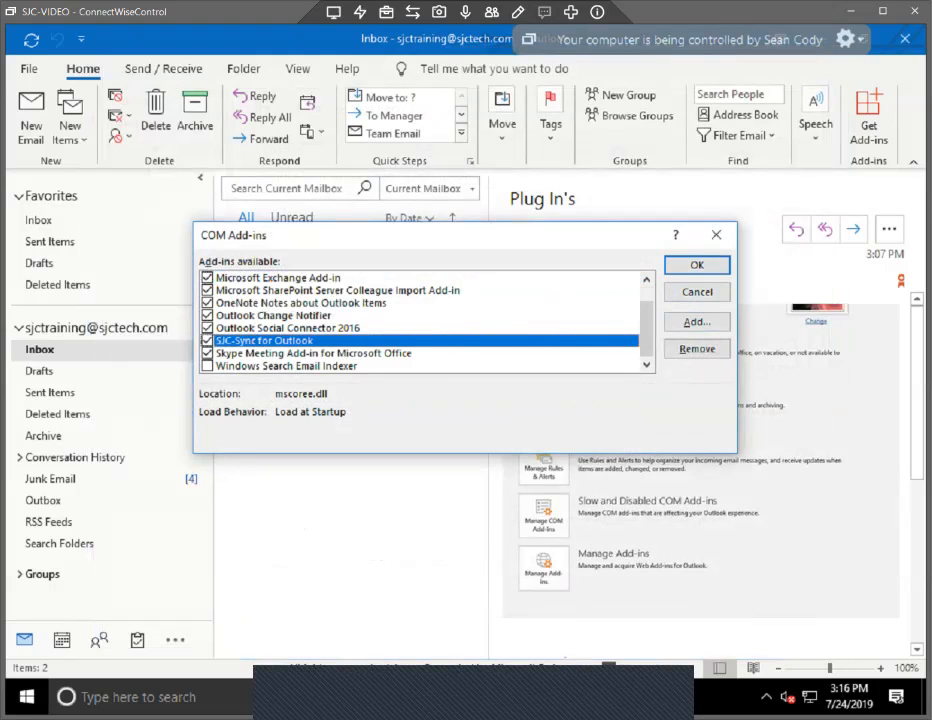
left_click(697, 265)
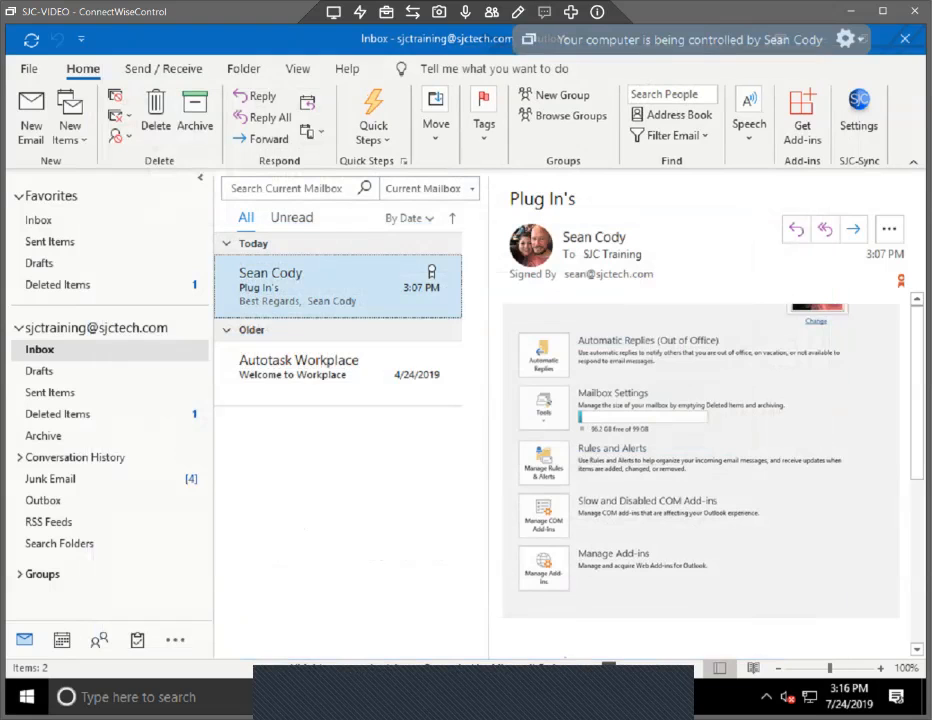
Open the SJC-Sync settings and review the default share settings and the attachment policy options.
left_click(859, 110)
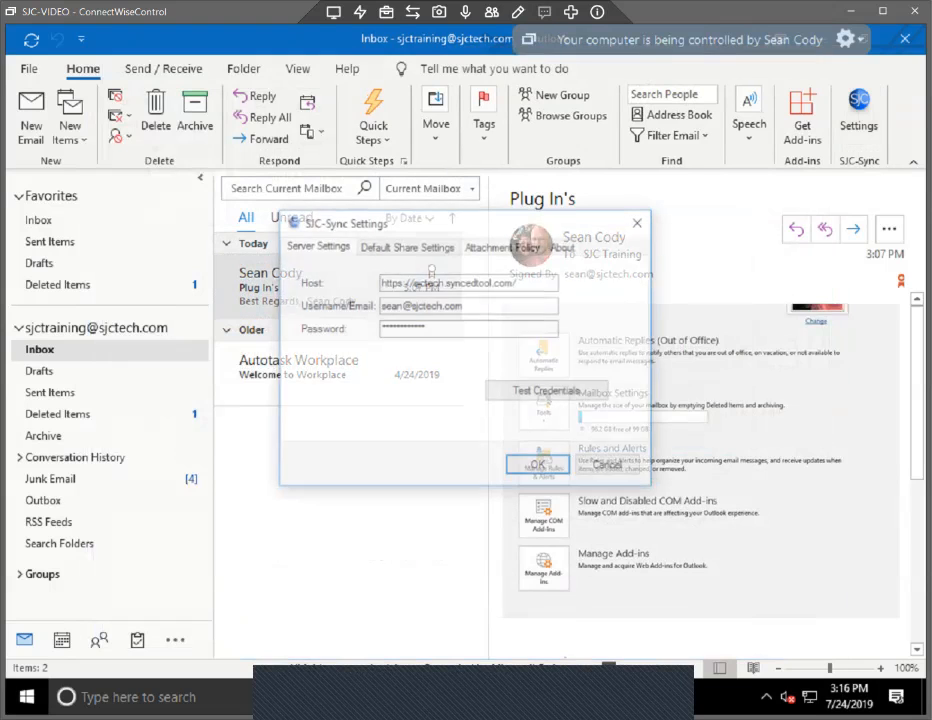
left_click(406, 245)
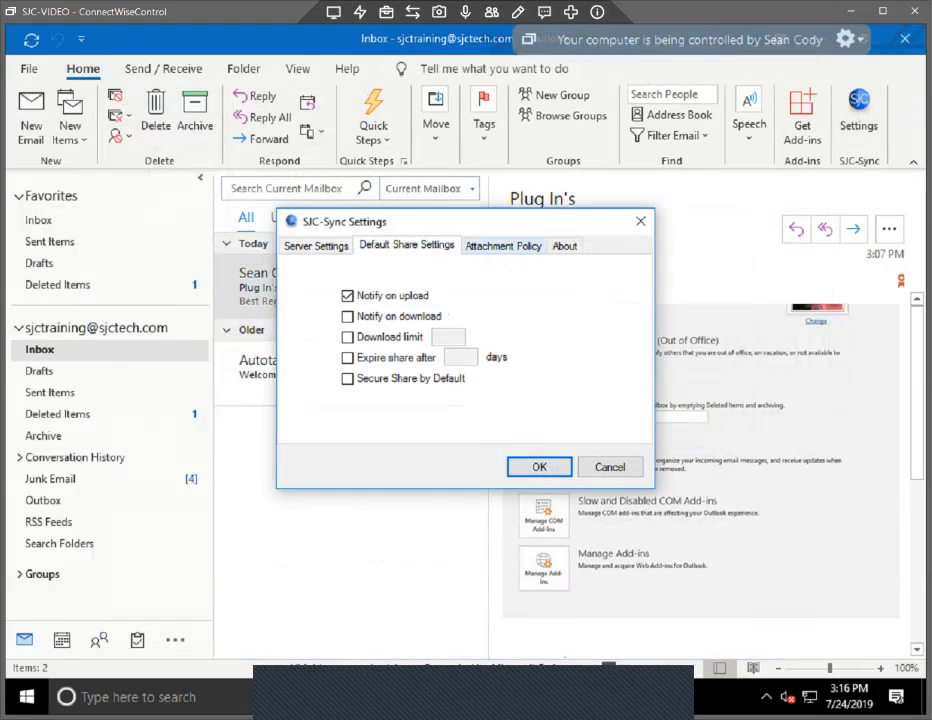
left_click(503, 246)
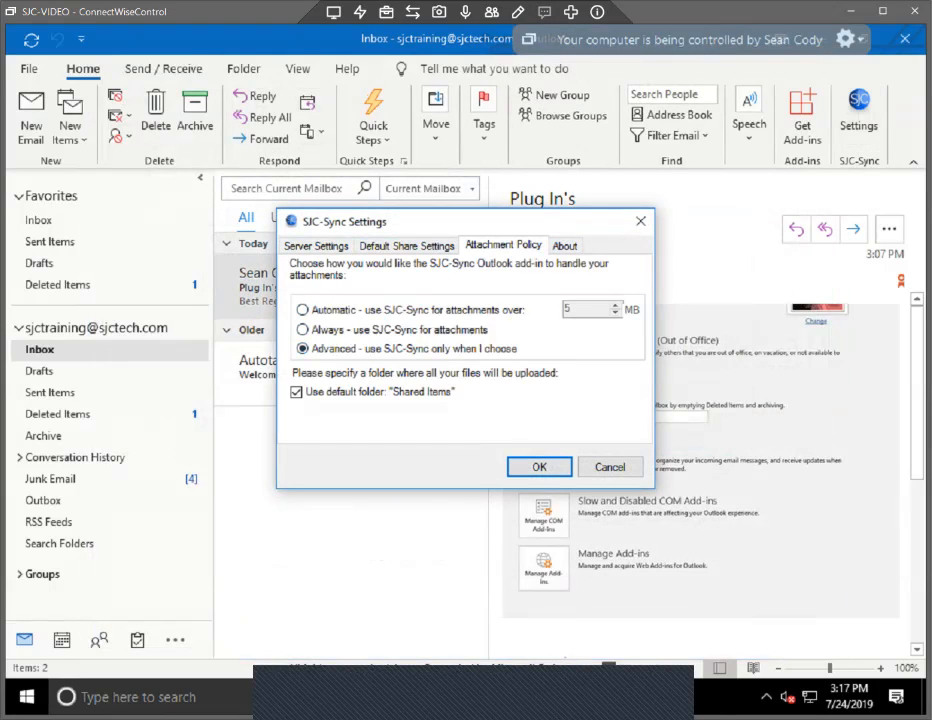
Set the SJC-Sync attachment policy to Automatic for attachments over 10 MB.
left_click(303, 310)
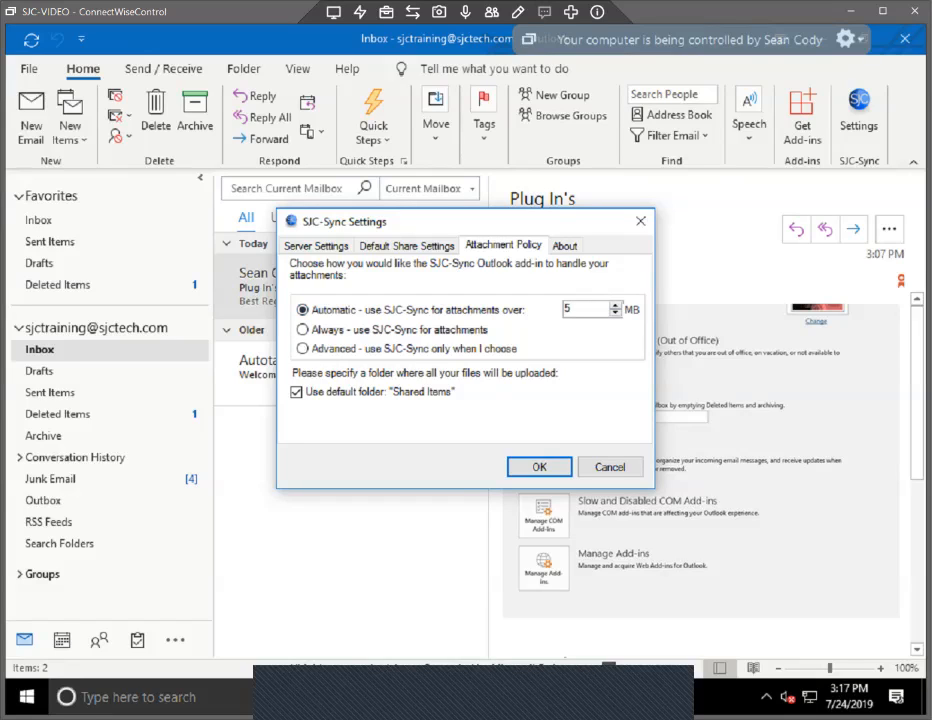
left_click(575, 309)
key("BackSpace")
type("10")
Try the Always attachment policy, switch it to Advanced - use SJC-Sync only when I choose, and save the SJC-Sync settings.
left_click(303, 330)
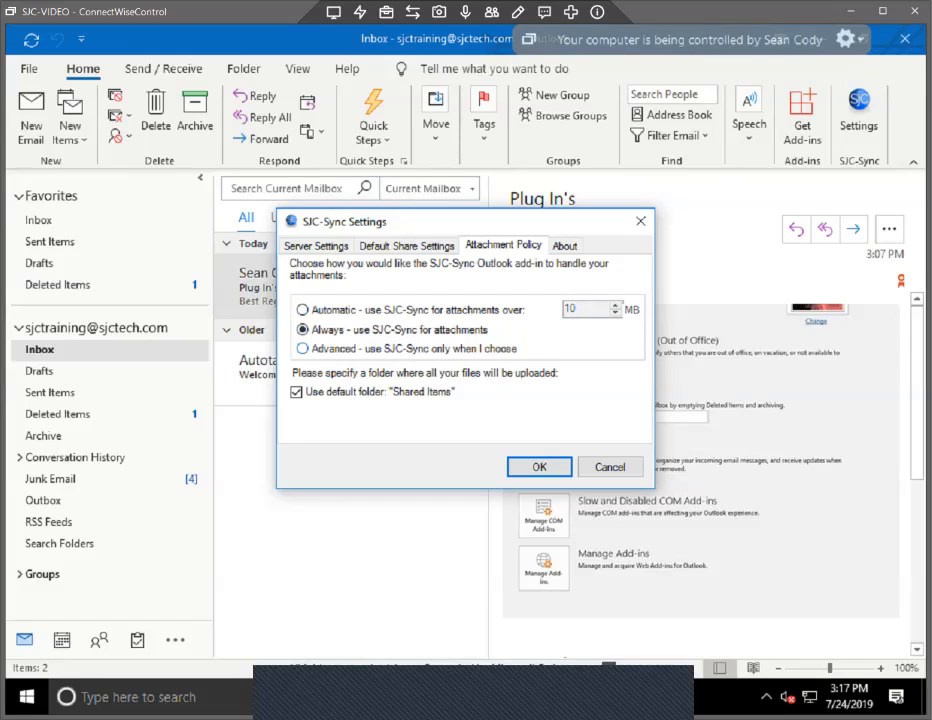
left_click(303, 349)
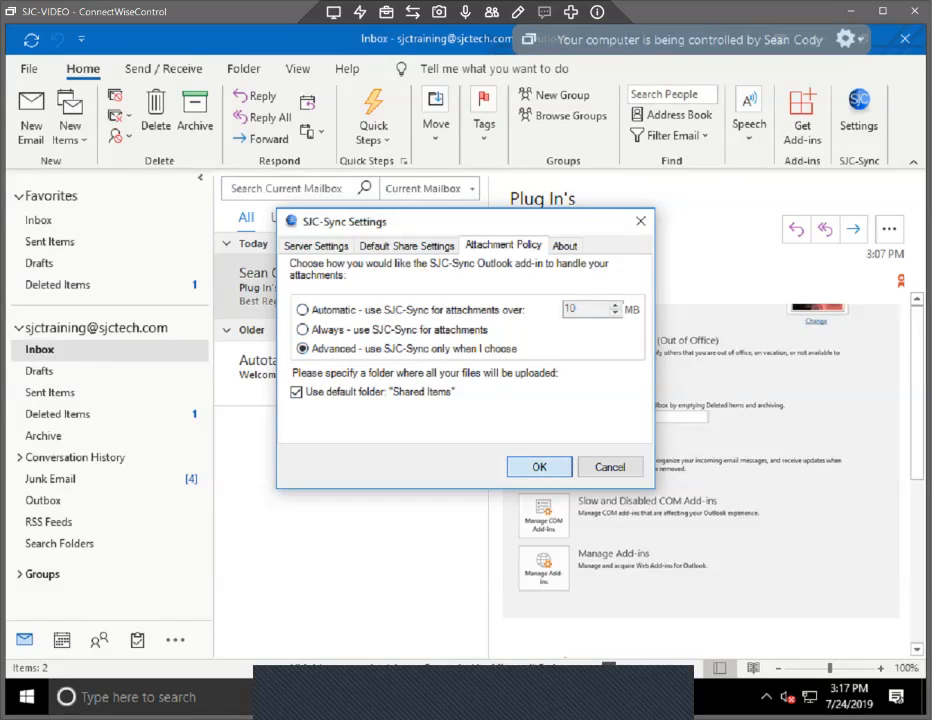
left_click(539, 467)
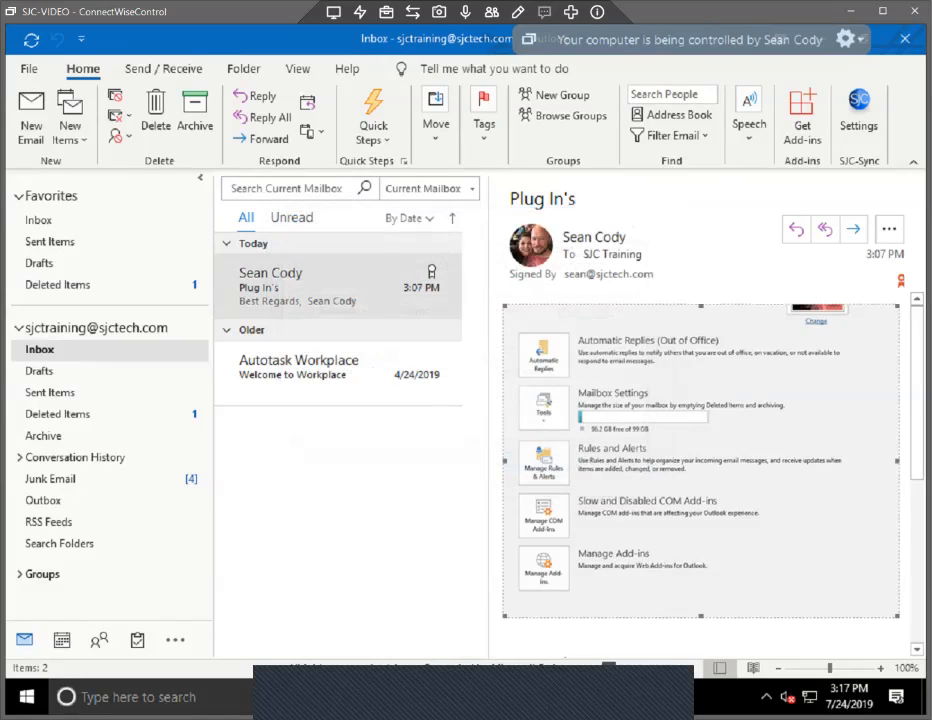
View the SJC-Sync account browser and its sharing settings from a new email, and close both without attaching anything.
left_click(31, 118)
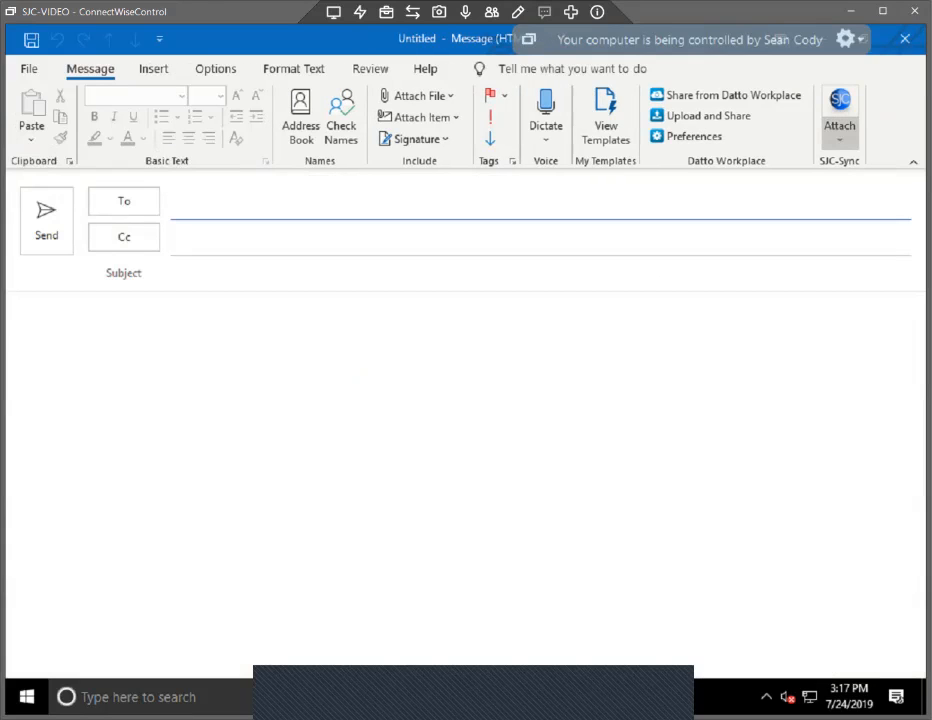
left_click(839, 108)
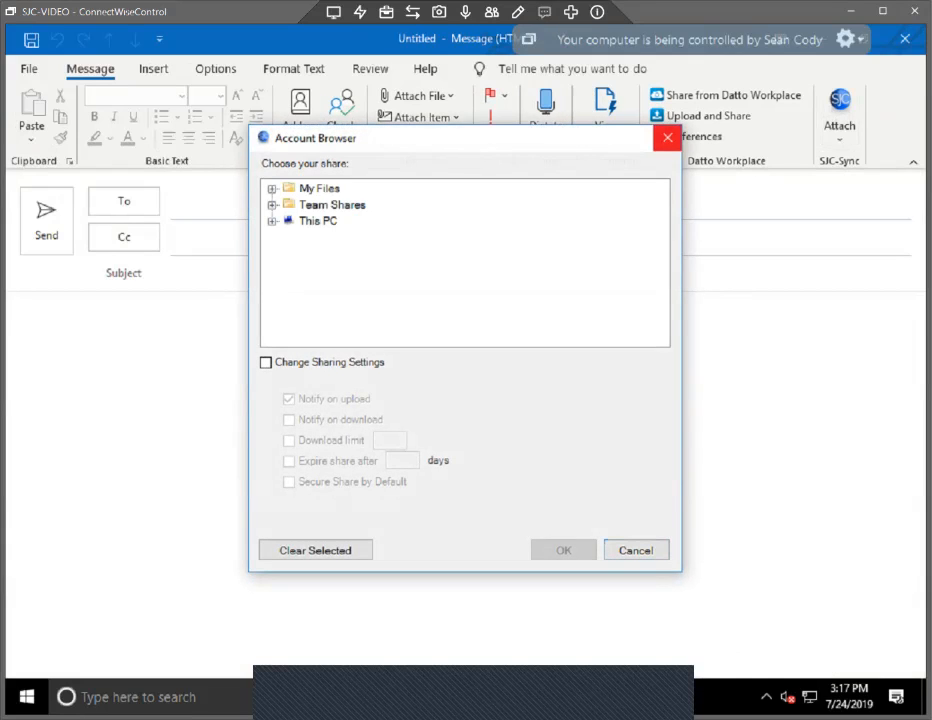
left_click(266, 362)
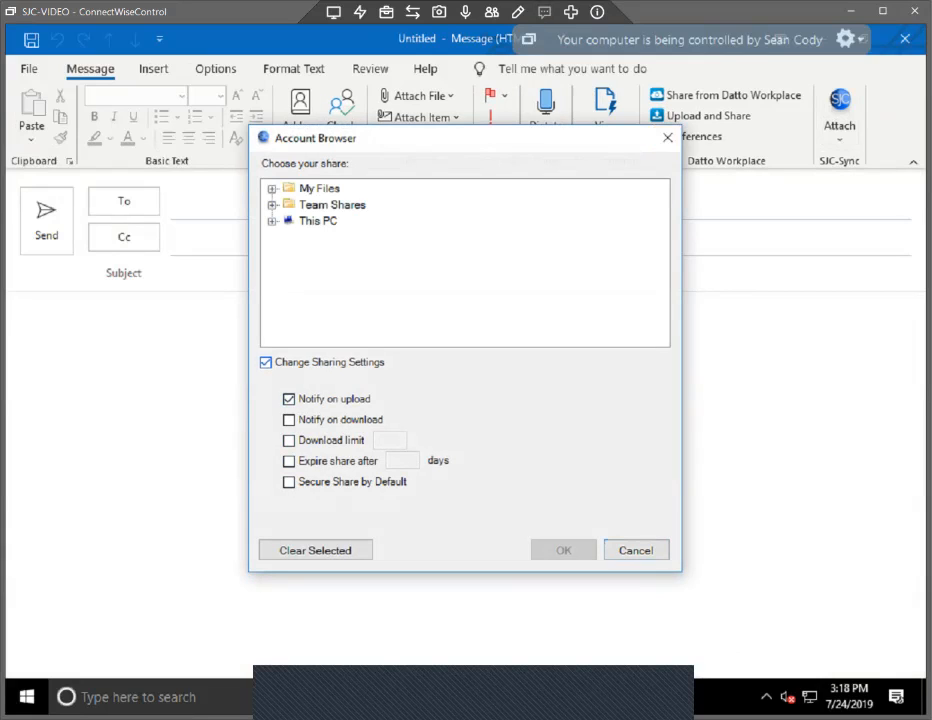
left_click(266, 362)
left_click(636, 550)
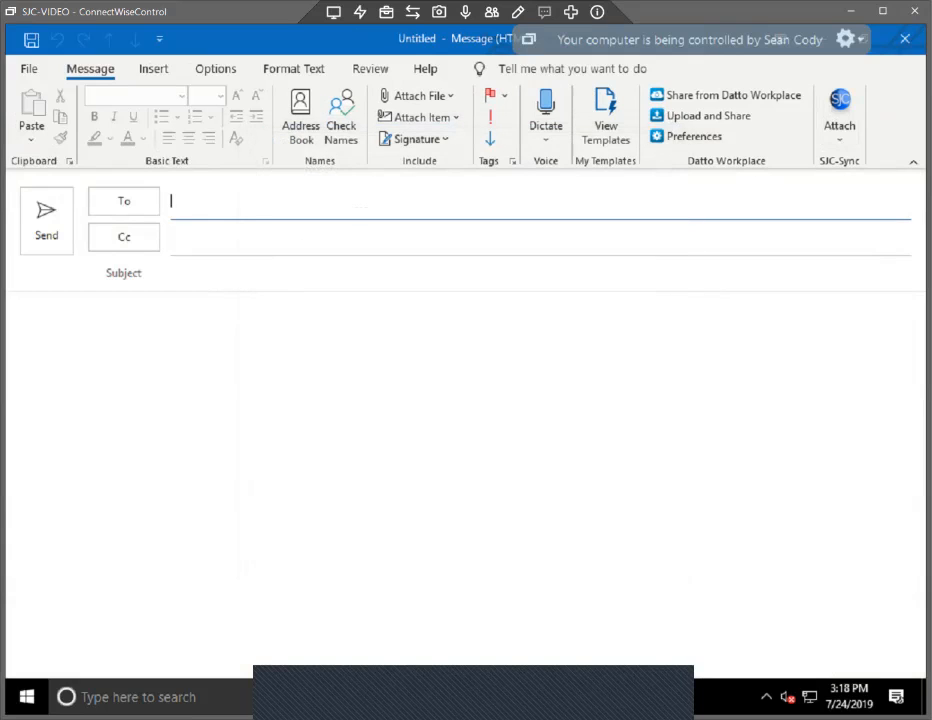
left_click(904, 39)
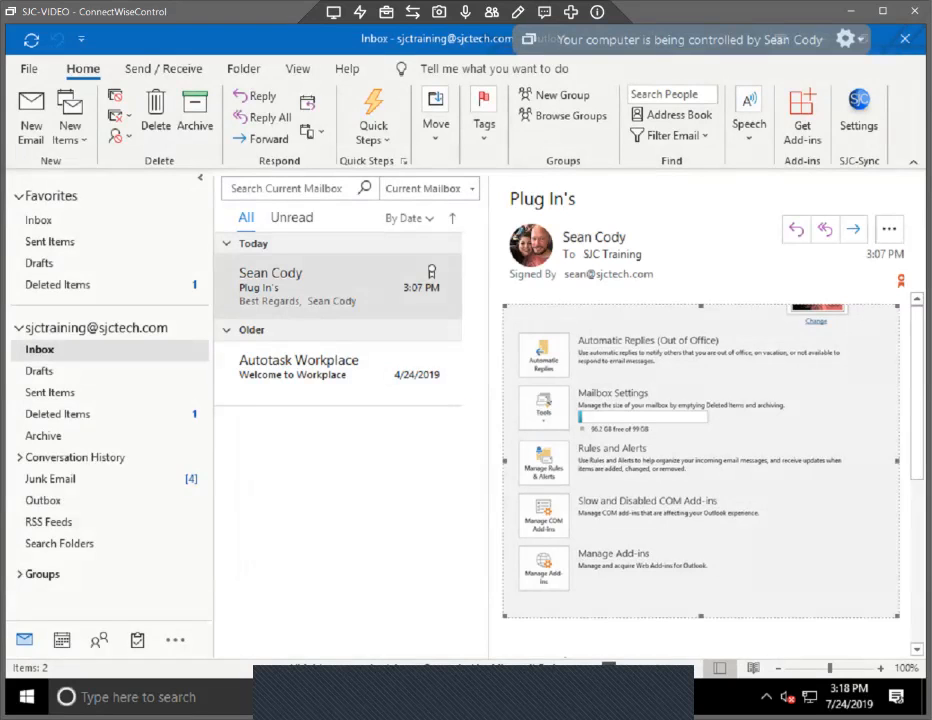
Open the Plug In's email, examine its screenshot of the Slow and Disabled COM Add-ins section, and close the message.
left_click(29, 68)
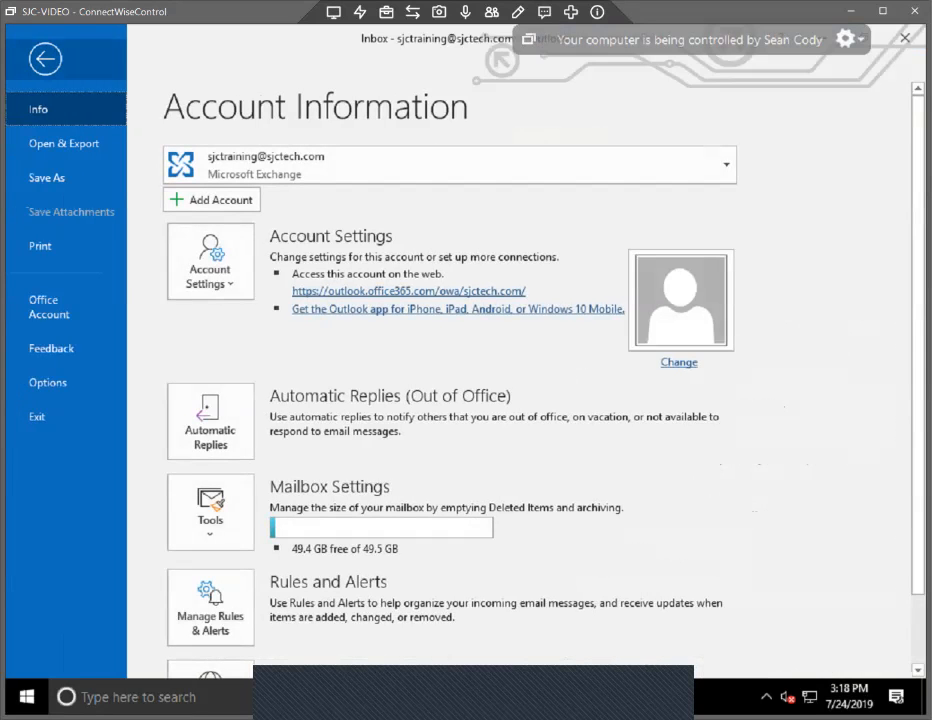
key("Escape")
double_click(338, 287)
scroll(458, 480, "down", 2)
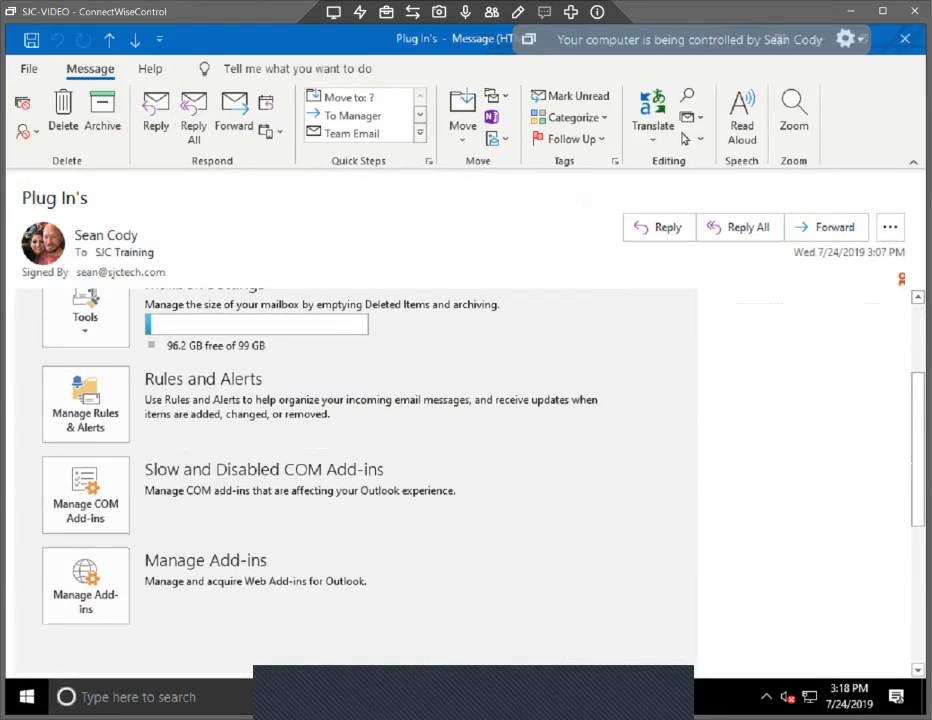
scroll(350, 450, "up", 2)
scroll(350, 450, "down", 2)
left_click(86, 496)
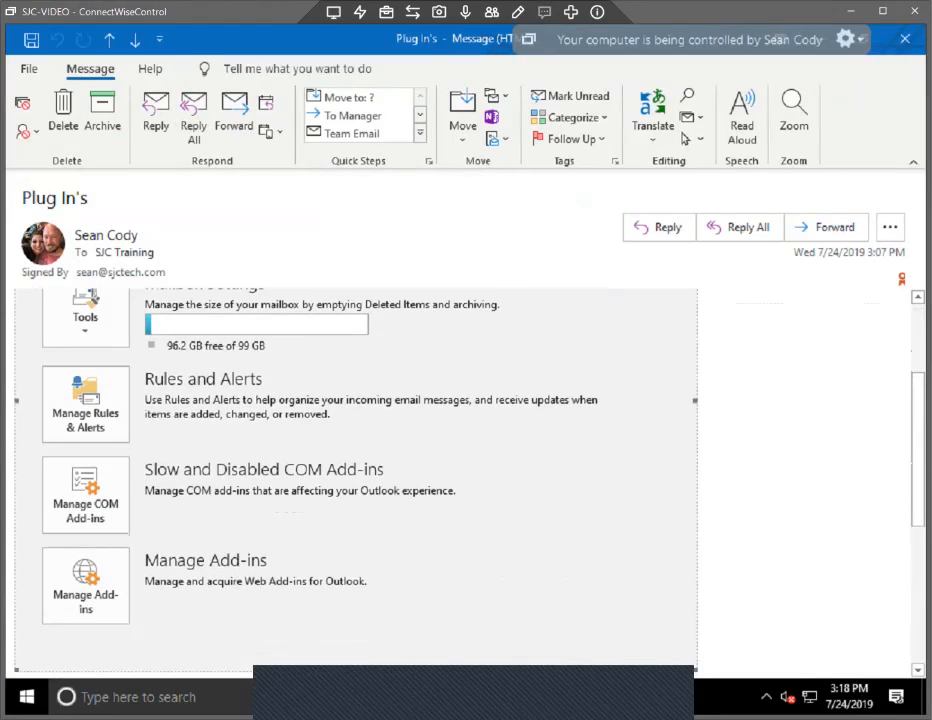
left_click(904, 38)
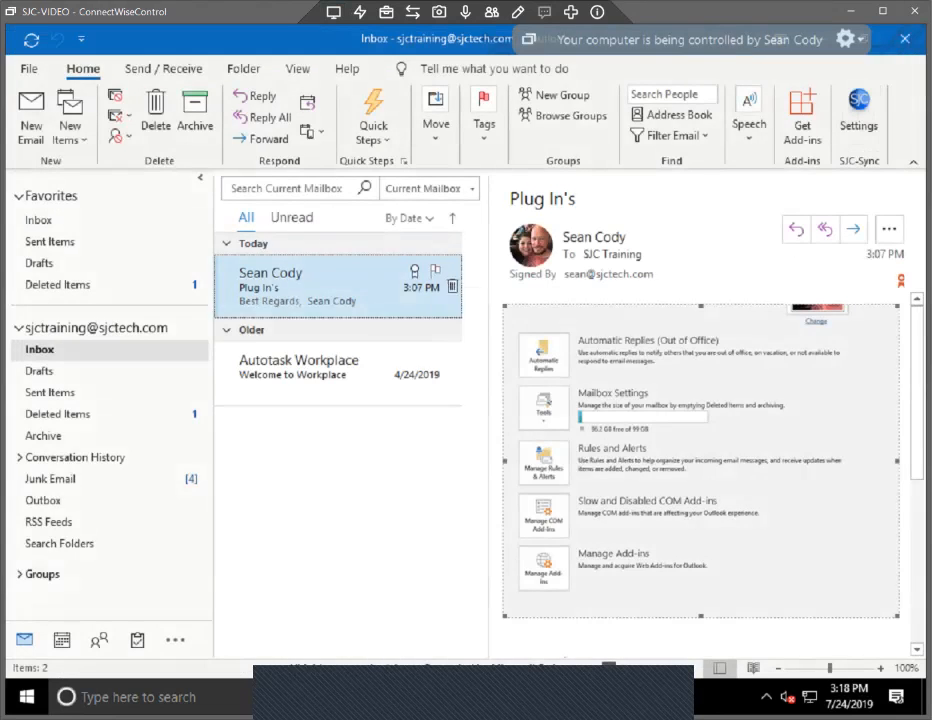
Check the Datto Outlook Plugin and SJC-Sync for Outlook entries in the COM add-ins list, leaving without changes.
left_click(29, 63)
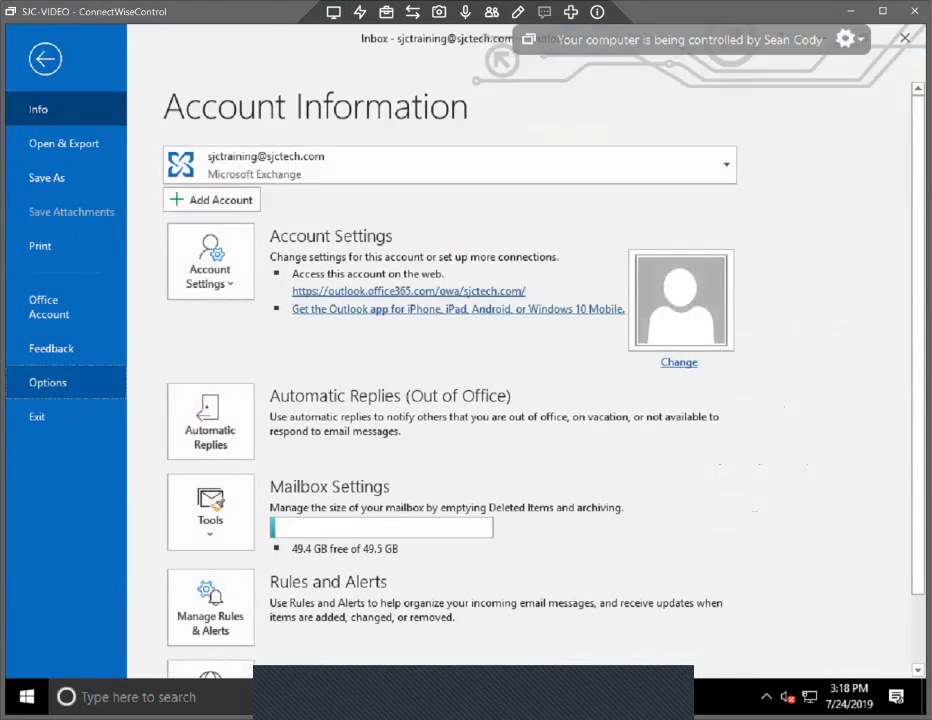
left_click(47, 382)
left_click(124, 386)
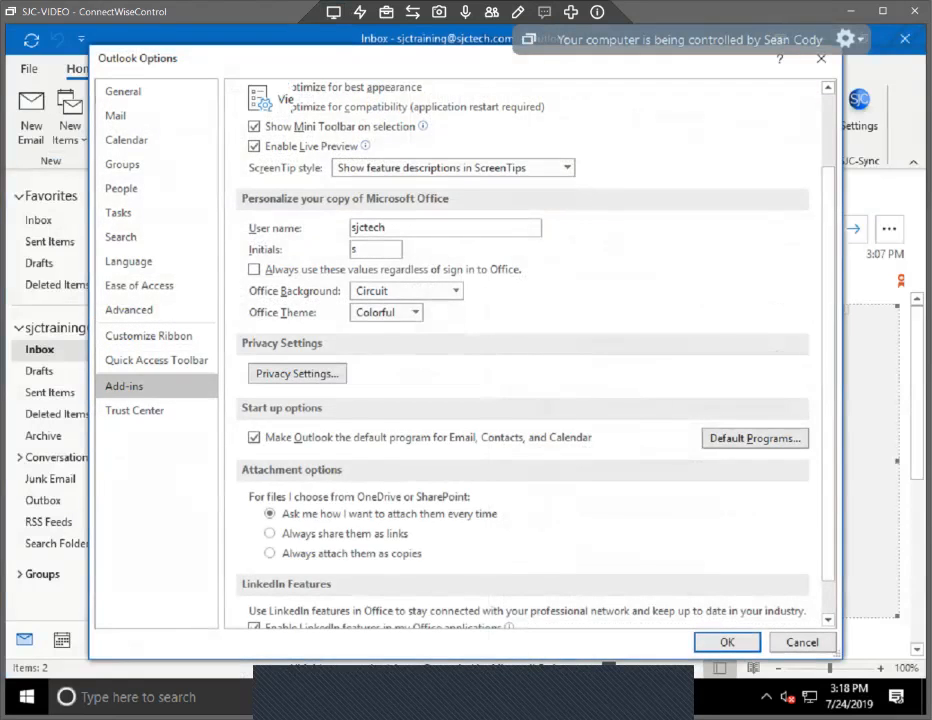
left_click(437, 606)
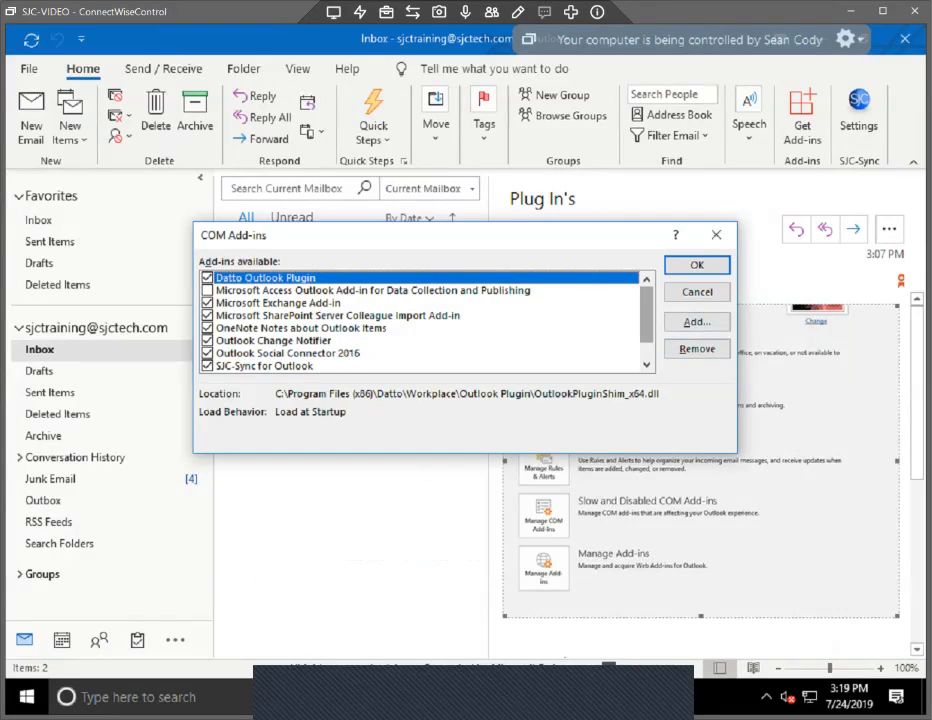
scroll(420, 320, "down", 1)
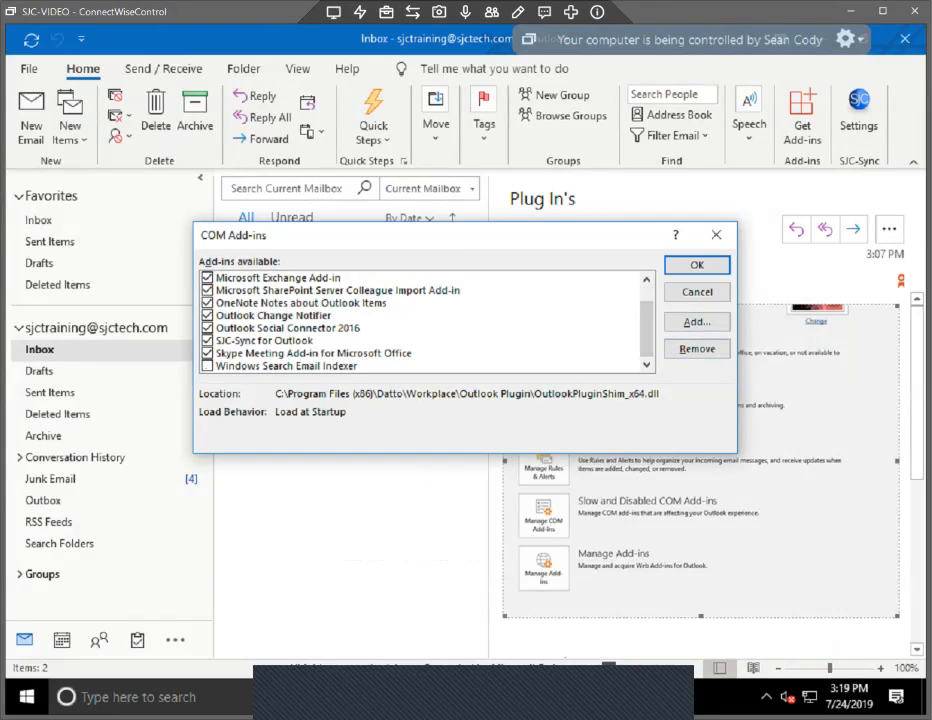
left_click(697, 292)
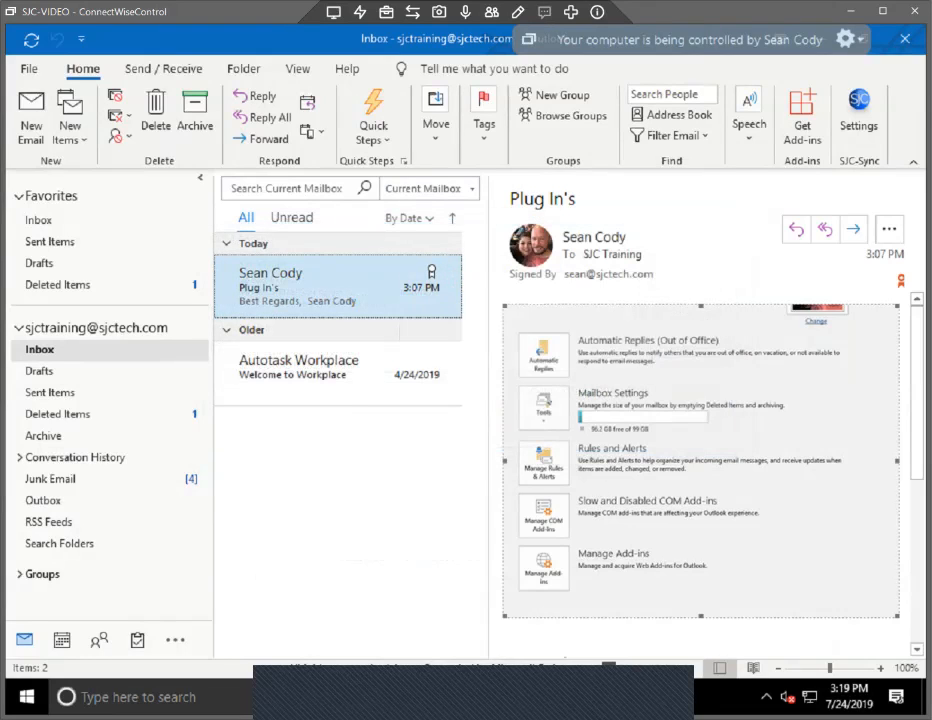